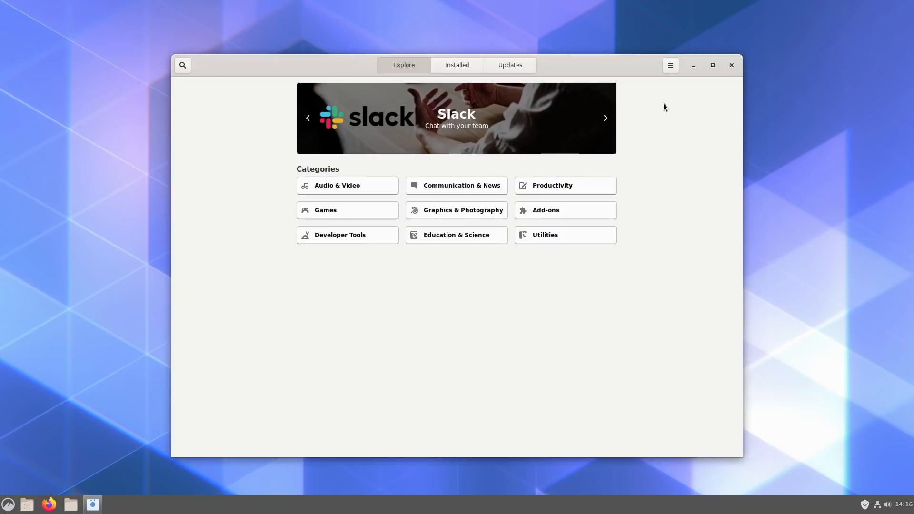
Step: Examine the list of configured software repositories and close the software manager
click(671, 66)
click(665, 93)
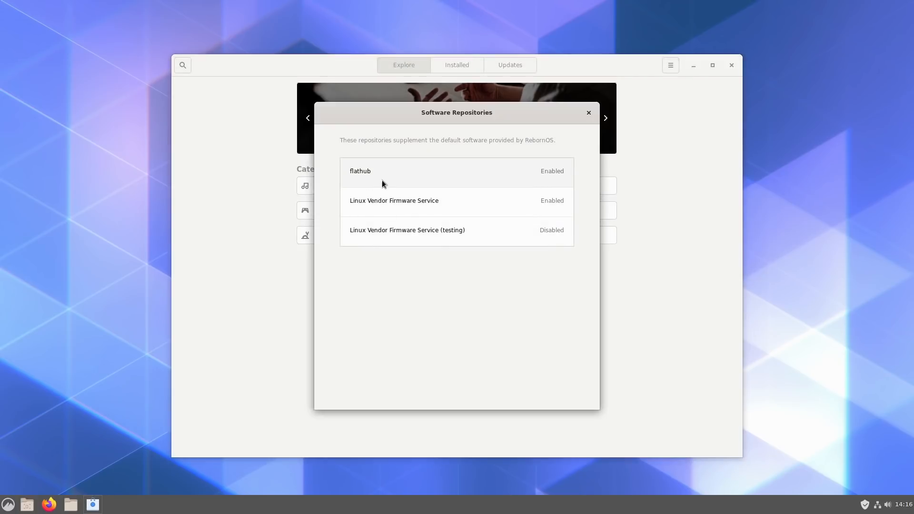
click(589, 113)
drag(658, 60, 747, 63)
click(819, 68)
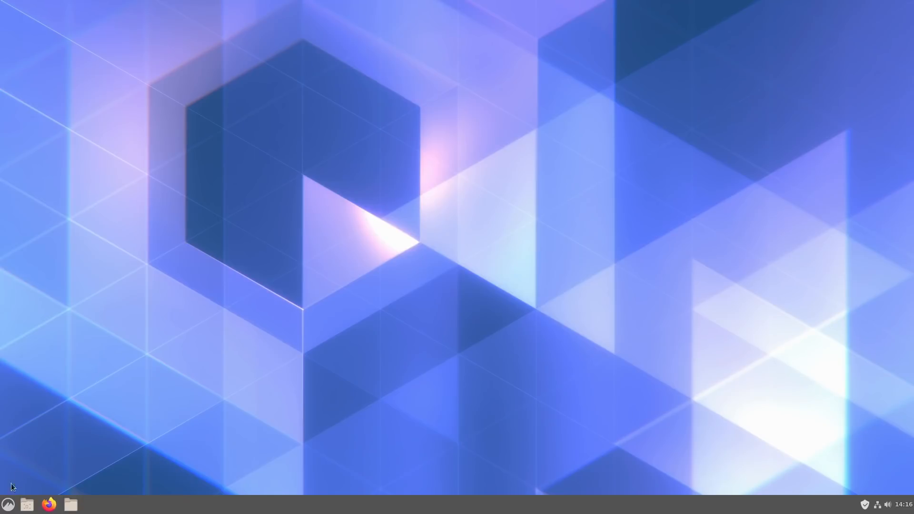
Step: Open the theme settings in System Settings and set window borders to Arc-Darker and icons to Flat-Remix-Red-Light
click(2, 510)
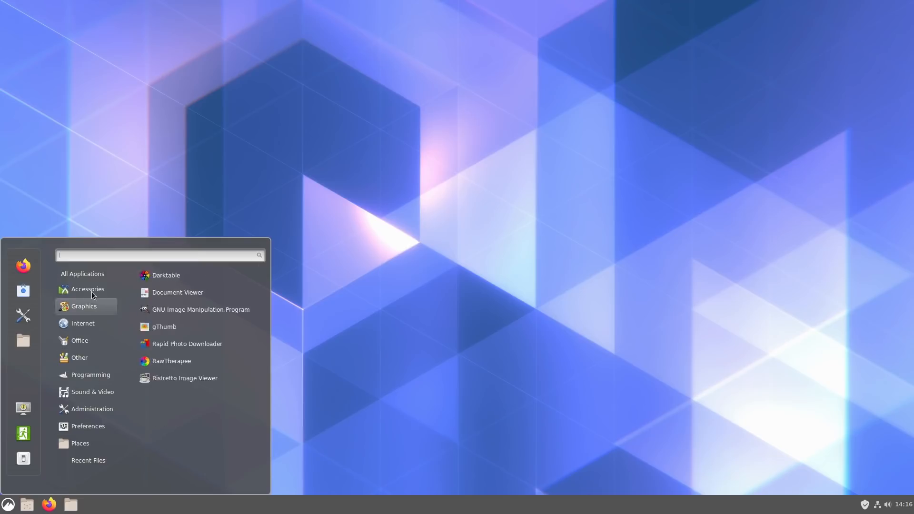
click(25, 315)
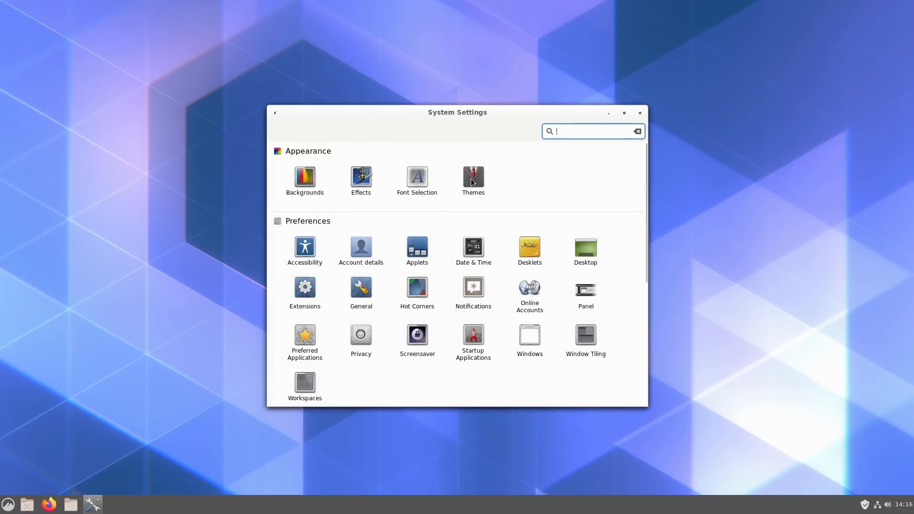
click(473, 180)
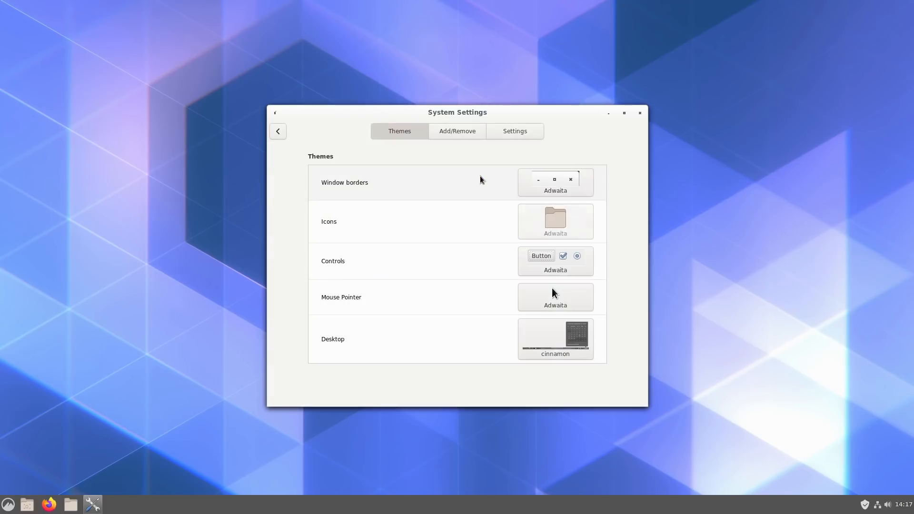
click(573, 184)
click(767, 176)
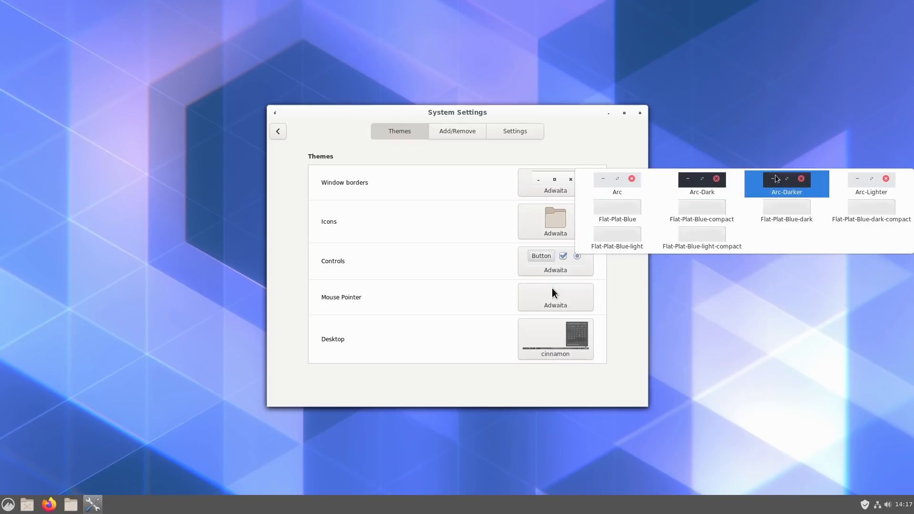
click(552, 230)
click(768, 252)
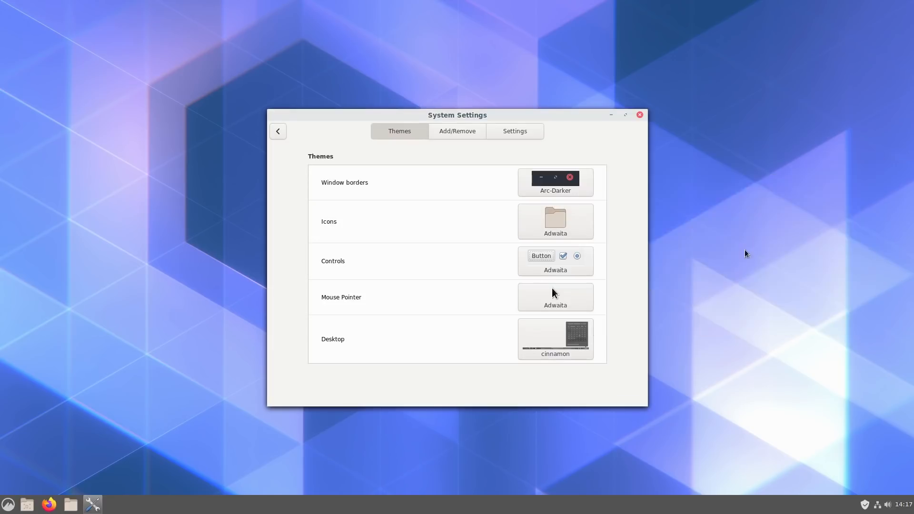
Step: Set the controls theme to Arc-Dark and the desktop theme to Arc
click(567, 261)
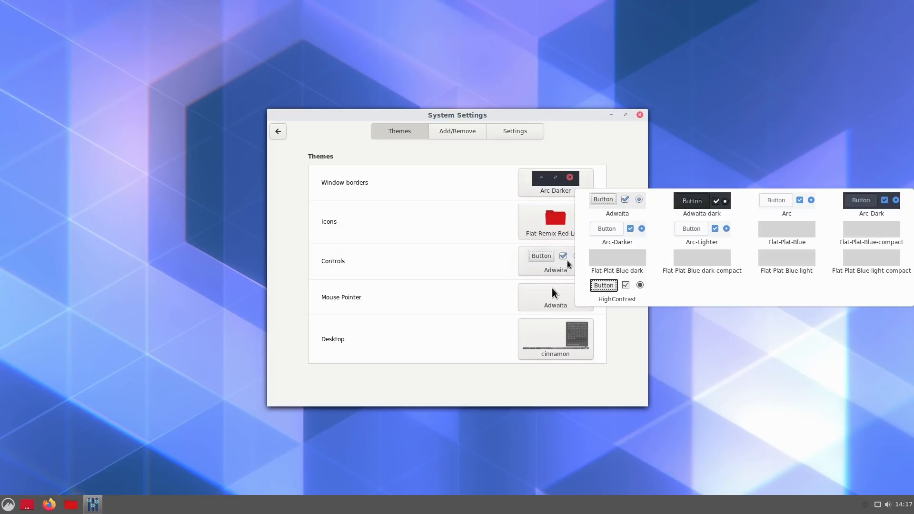
click(872, 208)
click(561, 336)
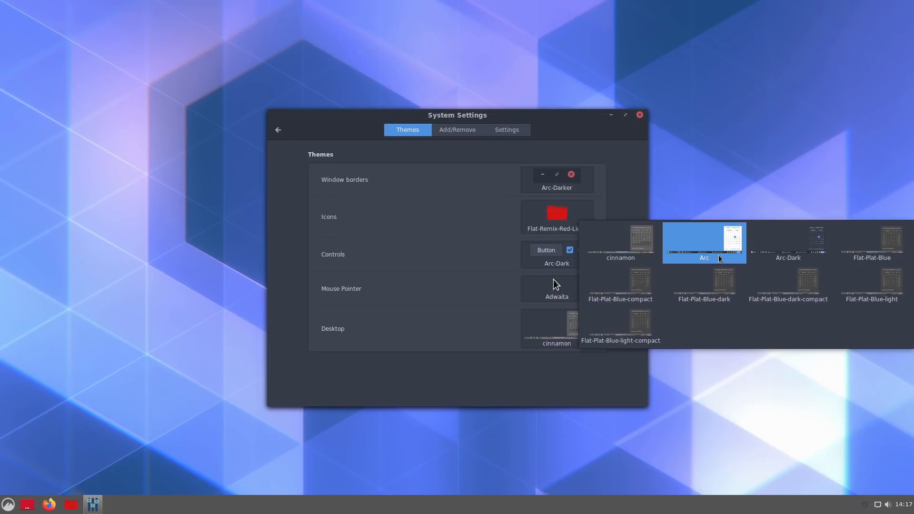
click(704, 240)
Step: Change the controls theme to Arc-Darker and reposition the System Settings window
click(567, 260)
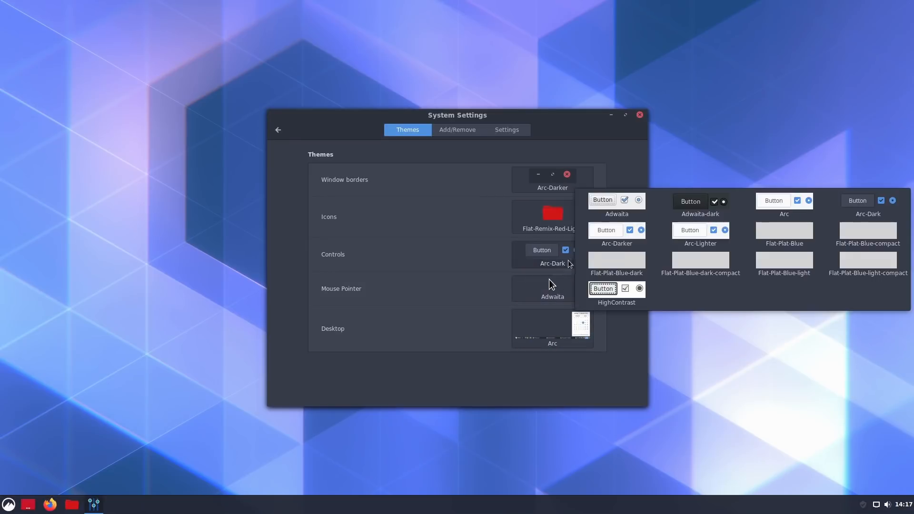
click(614, 238)
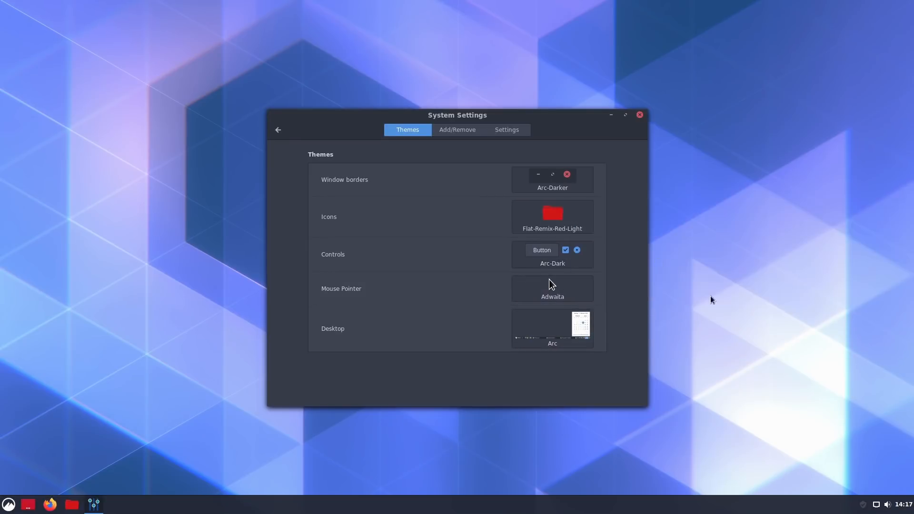
drag(552, 118, 679, 104)
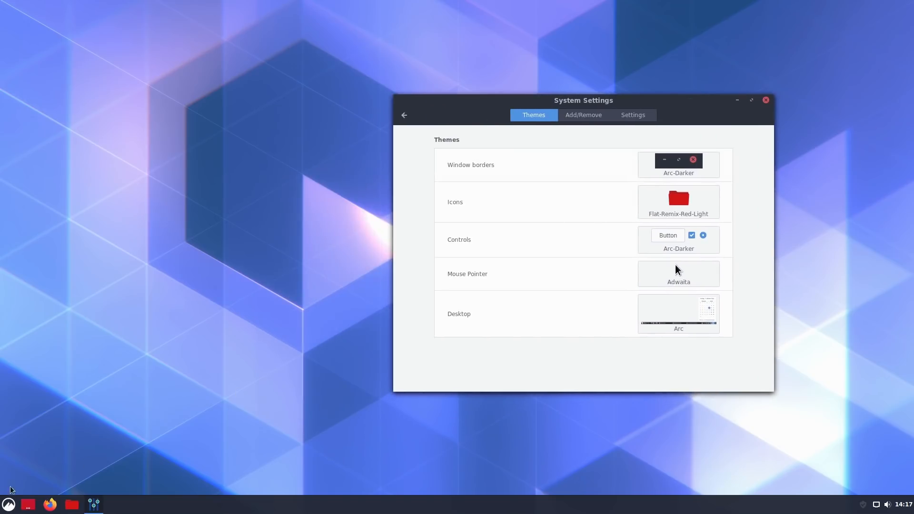
Step: Look over the restyled application menu and its categories, and close System Settings
click(9, 504)
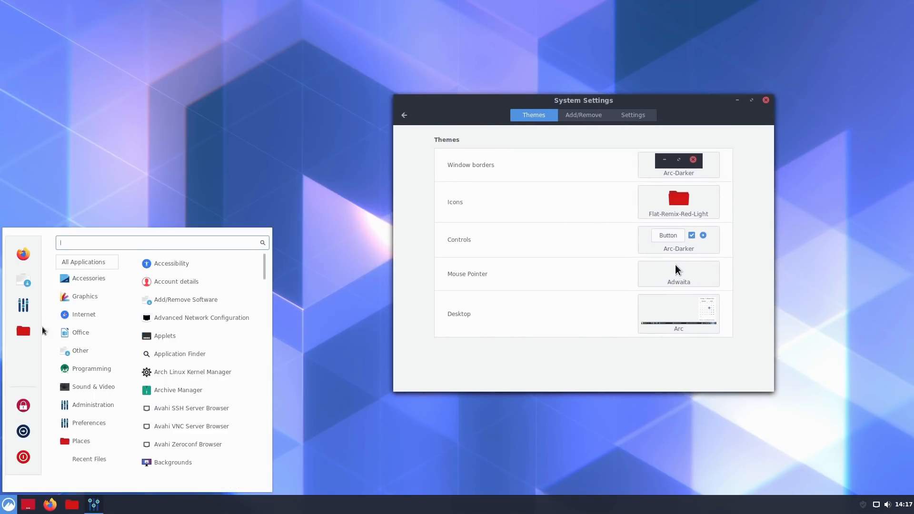
click(366, 214)
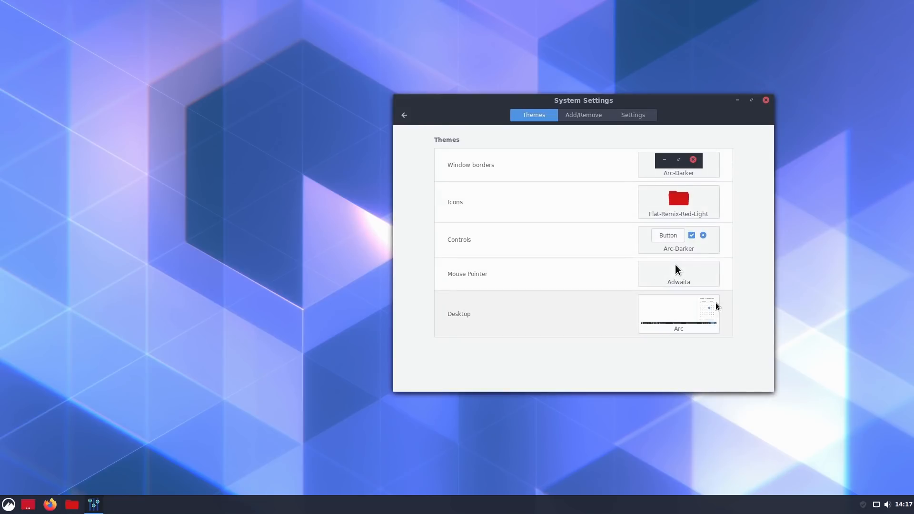
click(404, 115)
click(766, 100)
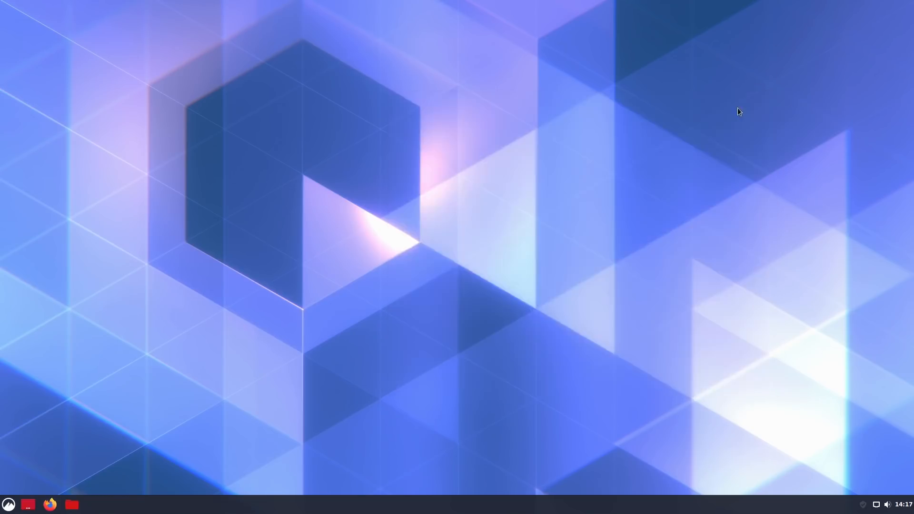
click(9, 505)
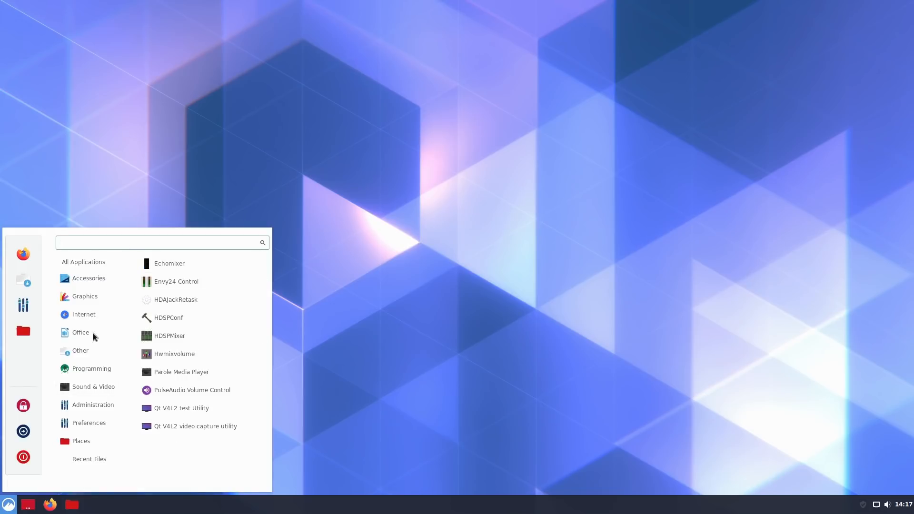
click(519, 285)
Step: Open Users and Groups from System Settings and authenticate with the account password
click(9, 505)
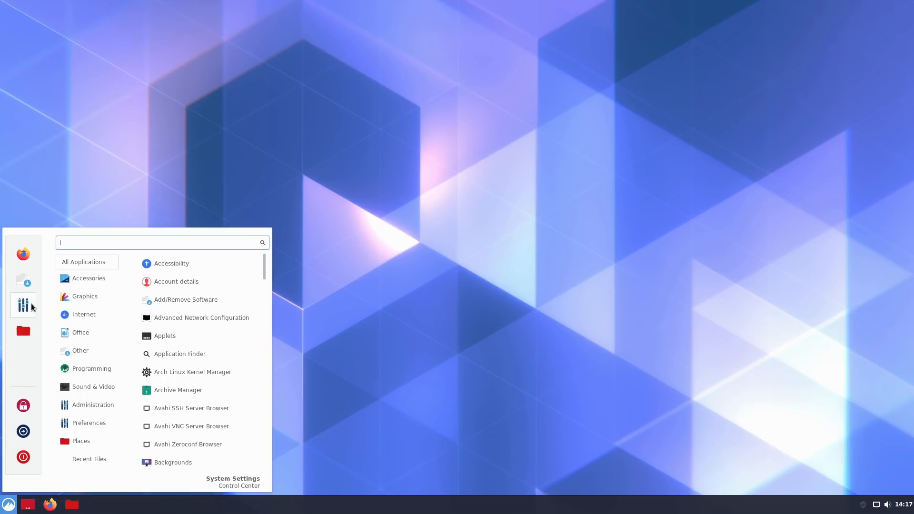
click(31, 305)
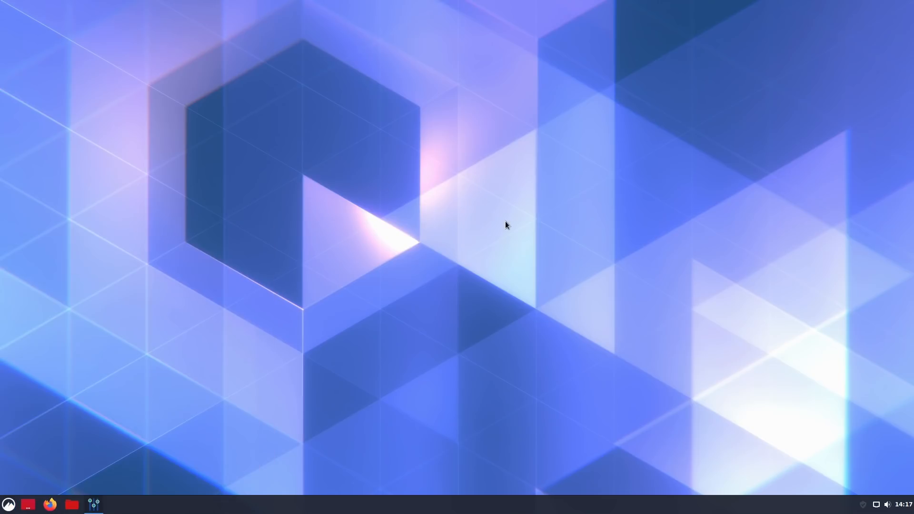
scroll(508, 200, down, 5)
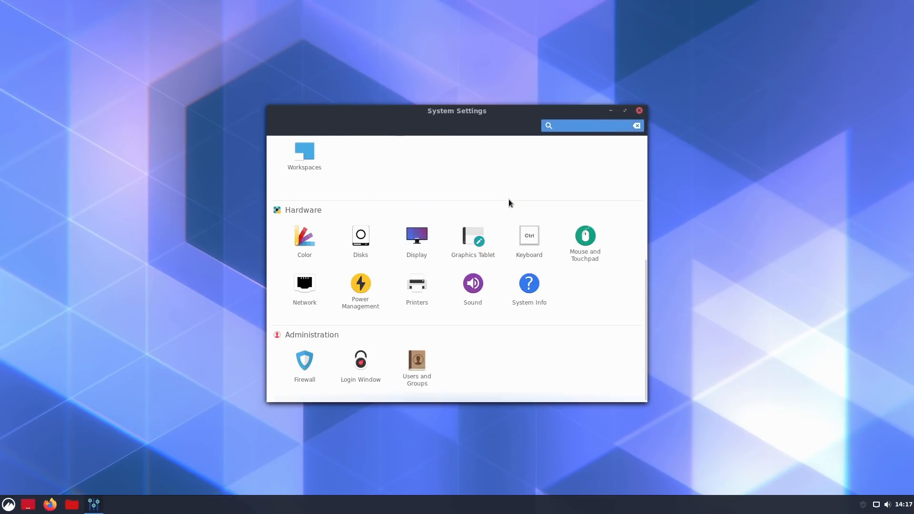
click(418, 367)
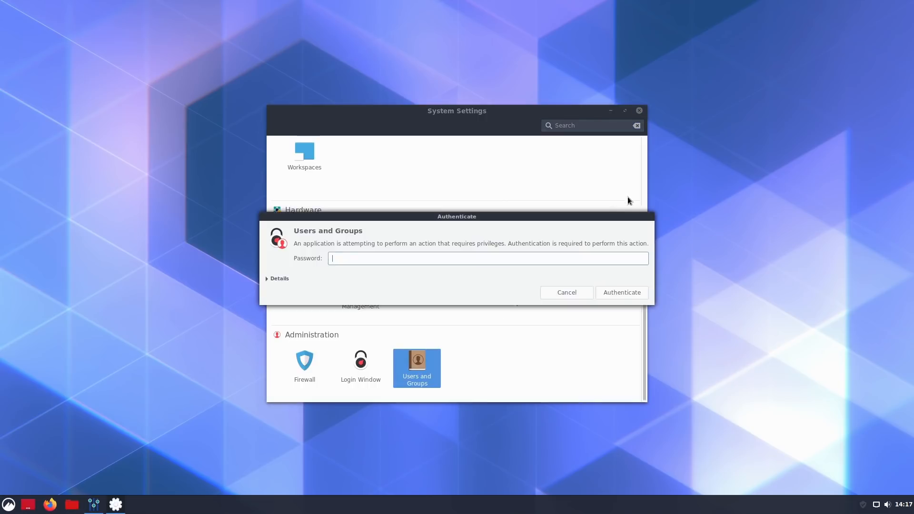
text(•••)
key(Return)
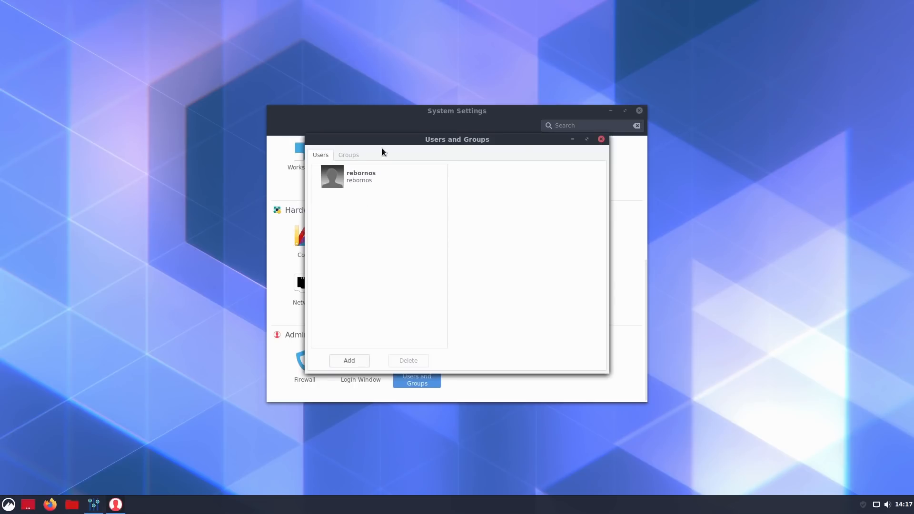
Step: Examine the rebornos account's details, and close both Users and Groups and System Settings
click(394, 187)
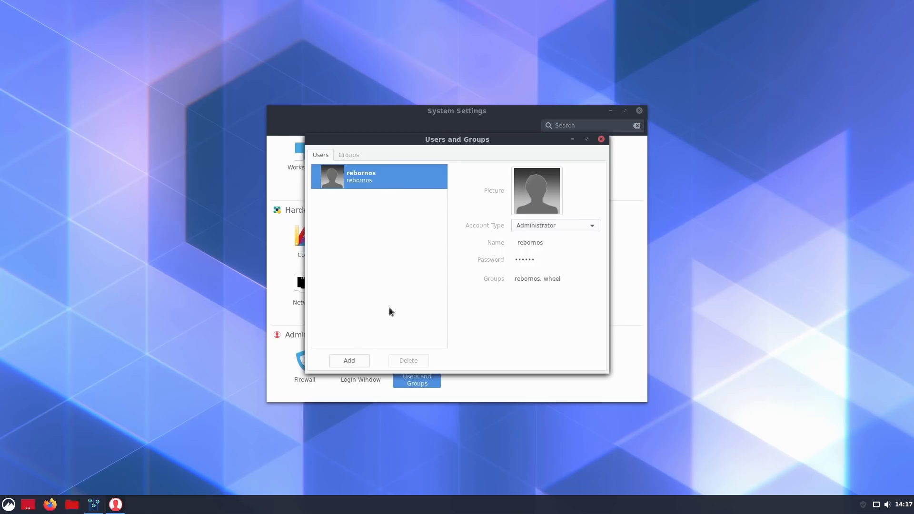
click(601, 141)
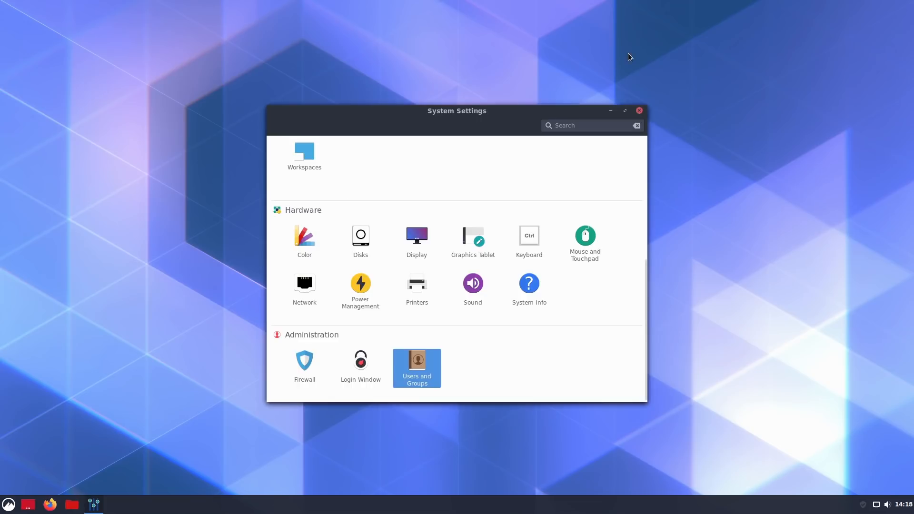
click(639, 110)
Step: Shut down the RebornOS system
click(7, 507)
click(23, 457)
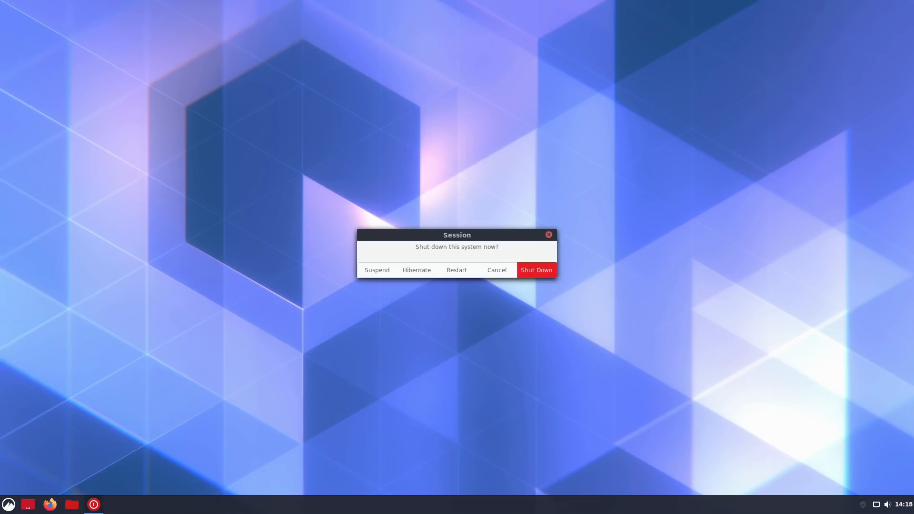
click(550, 263)
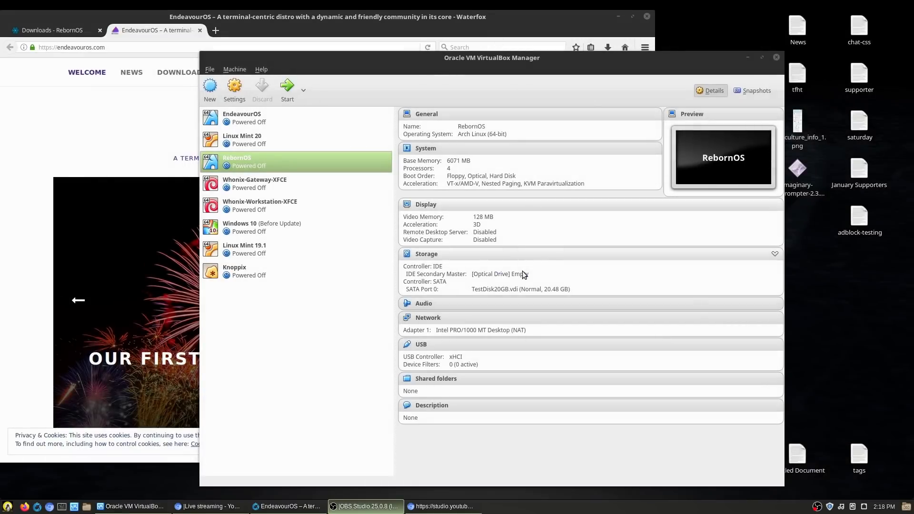
Step: In VirtualBox Manager, load RebornOS-2020.07.30-x86_64.iso into the RebornOS machine's optical drive and start the machine
click(522, 274)
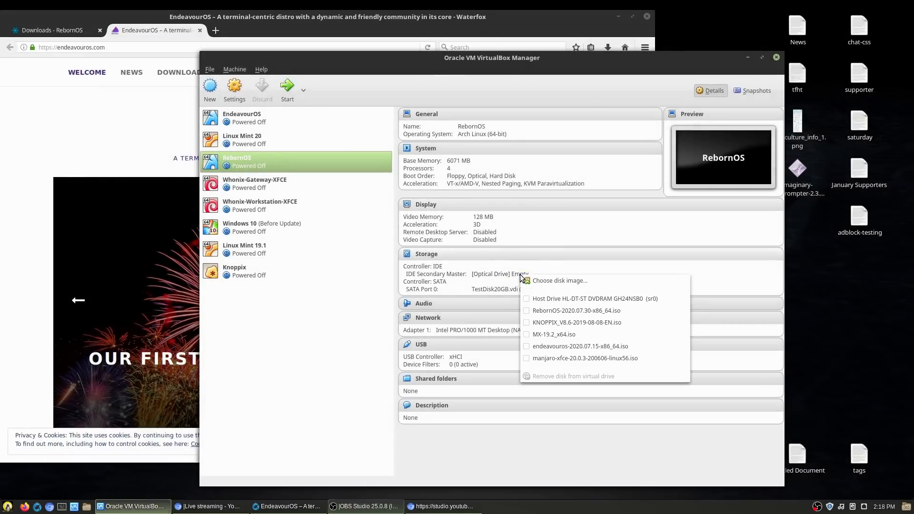
click(551, 310)
click(287, 88)
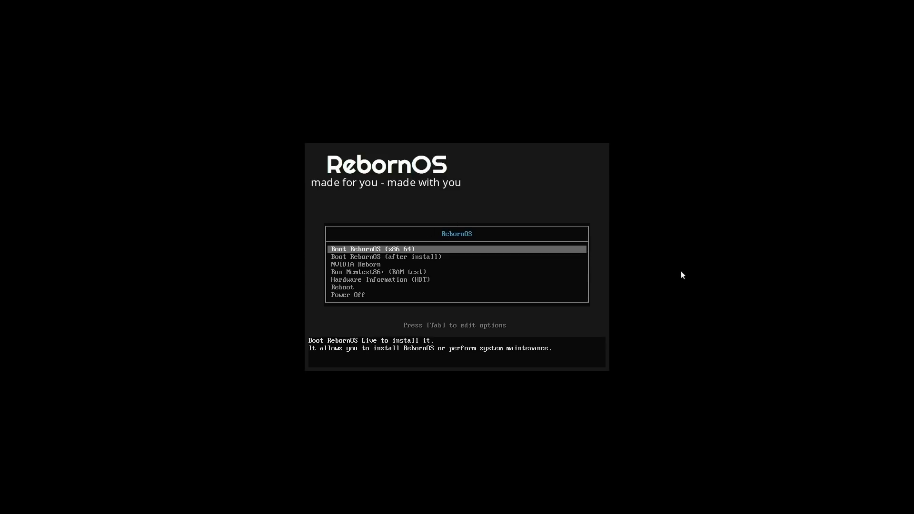
Step: Review the RebornOS boot options and boot the live system with Boot RebornOS (x86_64)
key(Down)
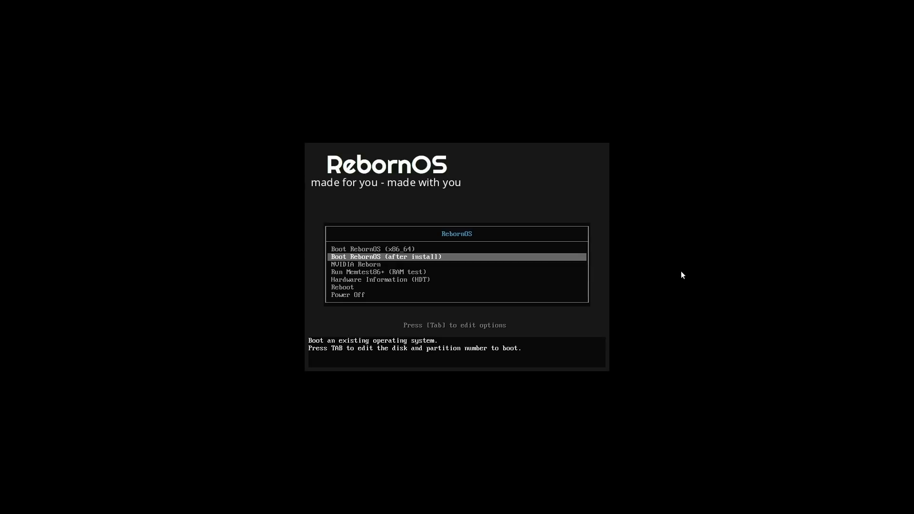
key(Down)
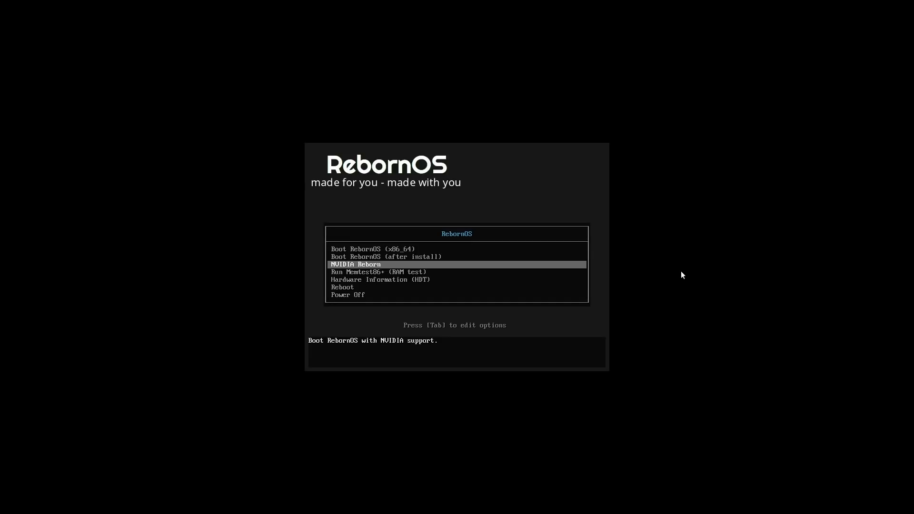
key(Up)
key(Up)
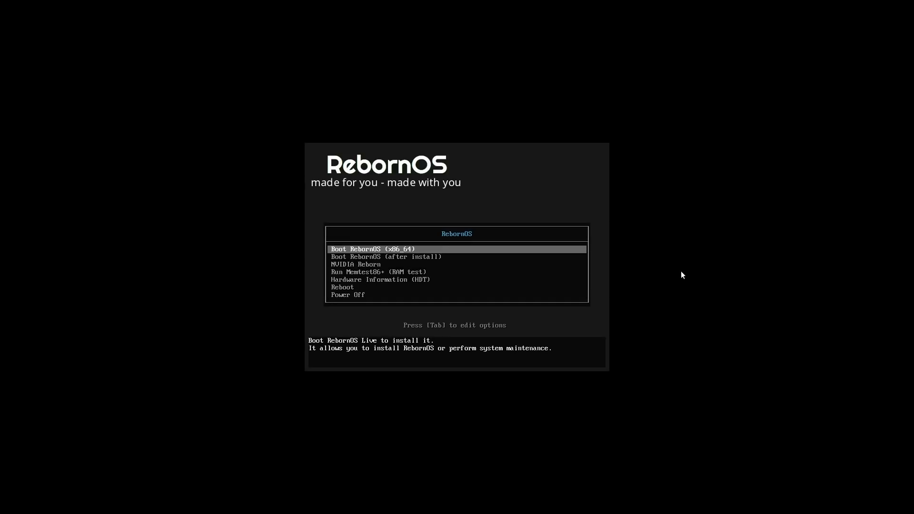
key(Return)
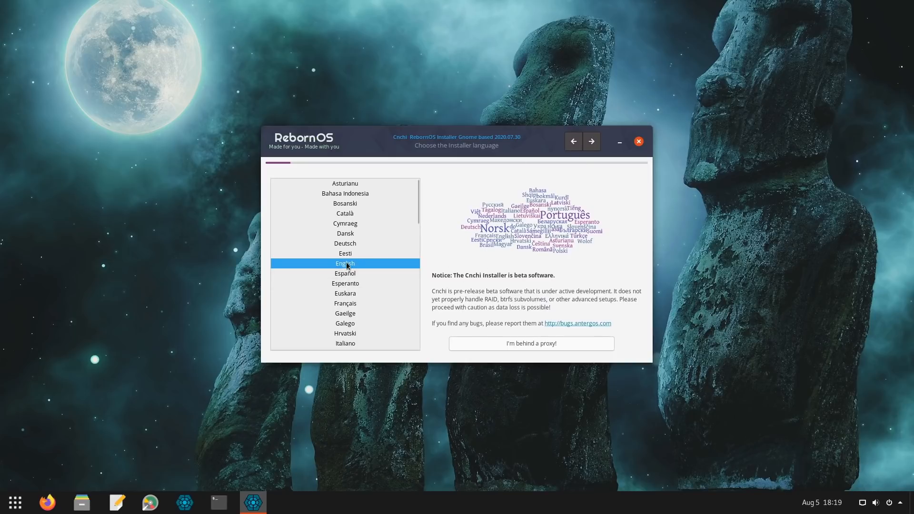
Step: Accept English as the installer language and continue past the system check
click(592, 143)
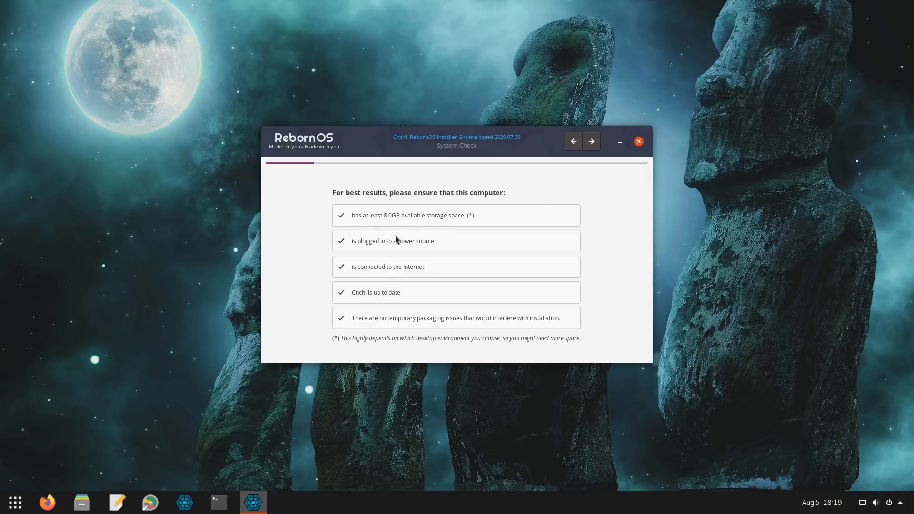
click(597, 146)
Step: Choose English (US), United States as the location and continue to the timezone selection
scroll(526, 291, down, 5)
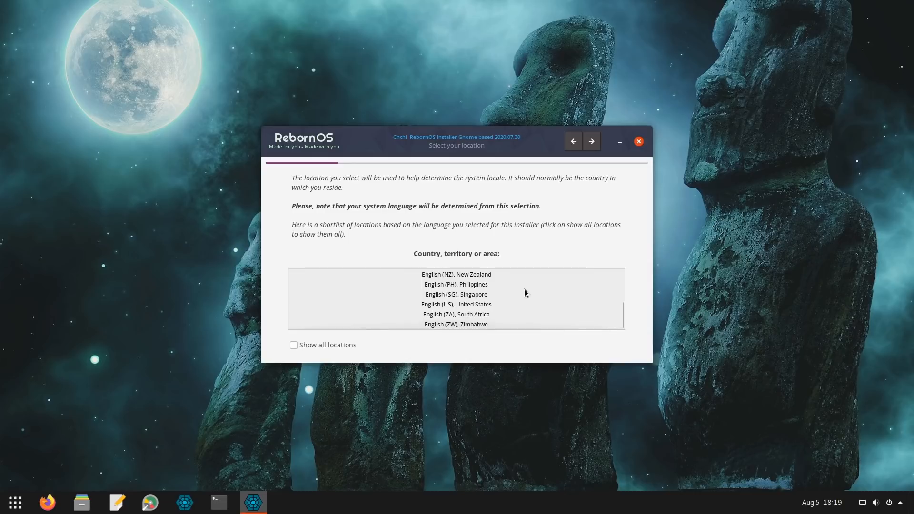
click(481, 306)
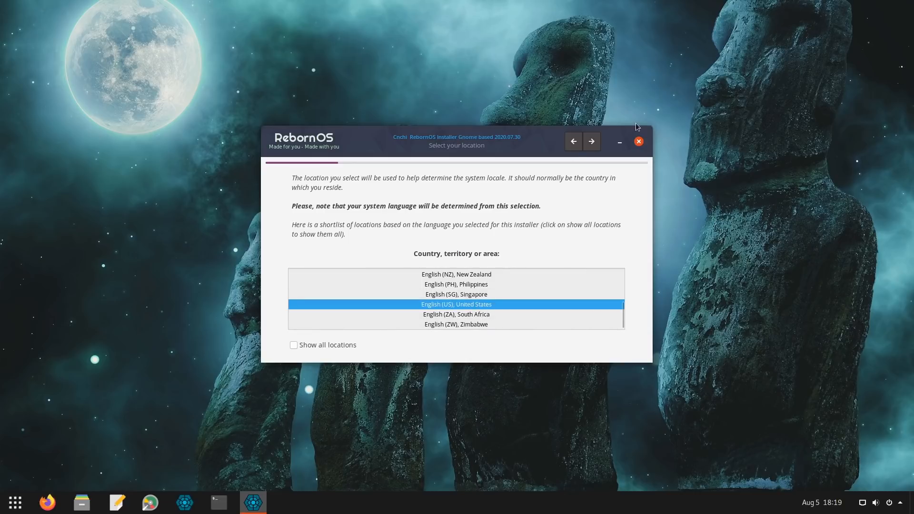
click(590, 141)
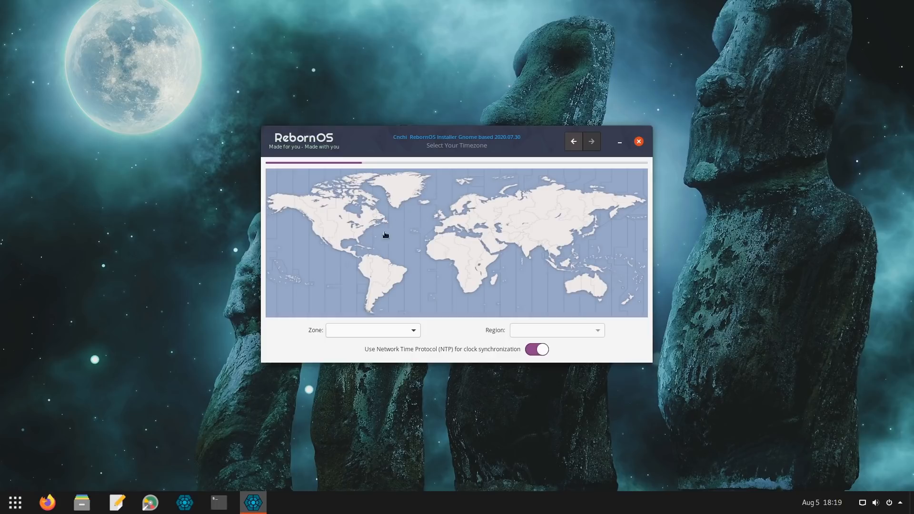
Step: Set the timezone to America, New_York, accept the English (US) keyboard layout and continue to the desktop selection
click(370, 232)
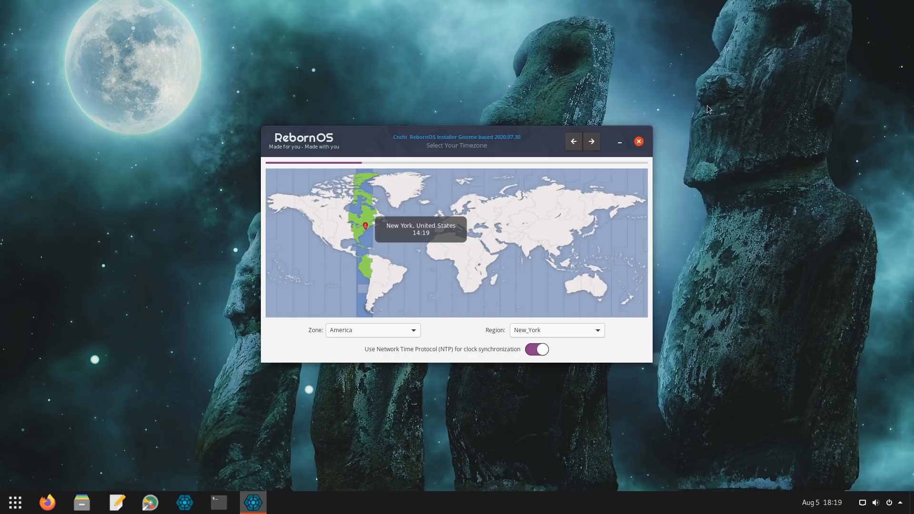
click(591, 141)
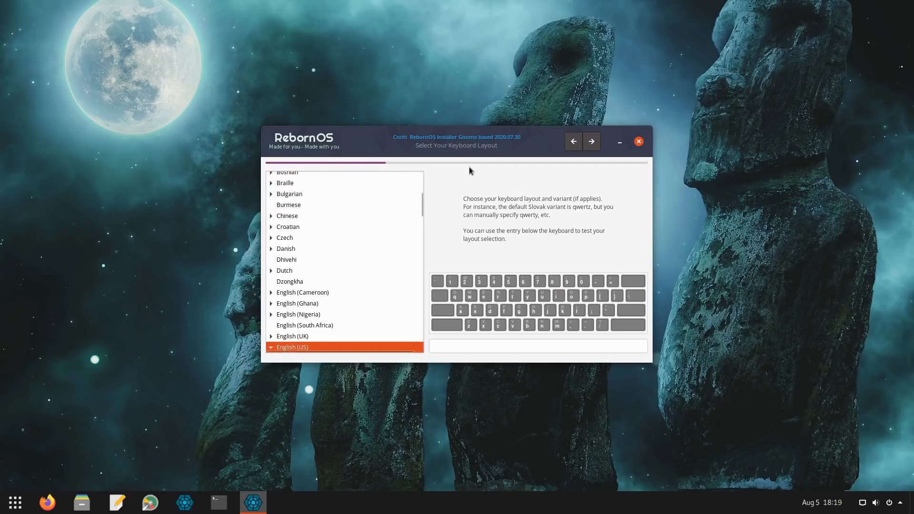
click(591, 142)
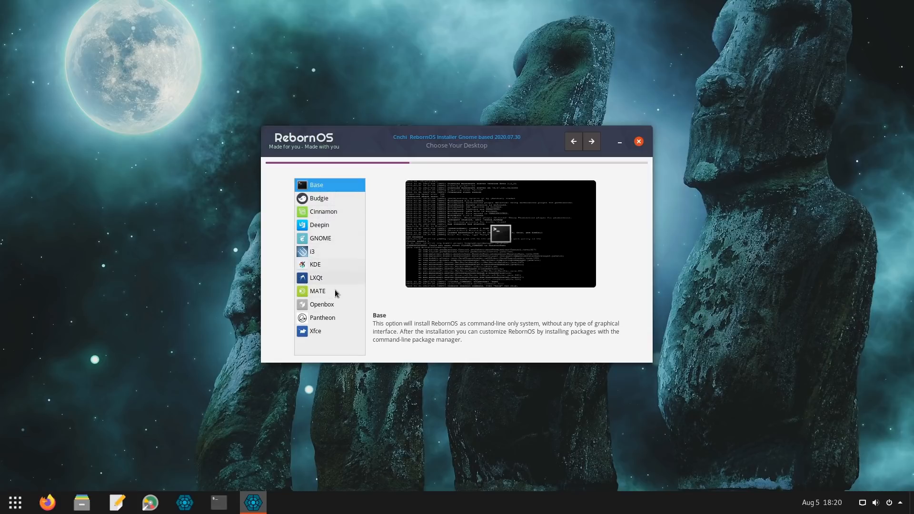
Step: Choose Cinnamon as the desktop and continue to its feature selection
click(339, 213)
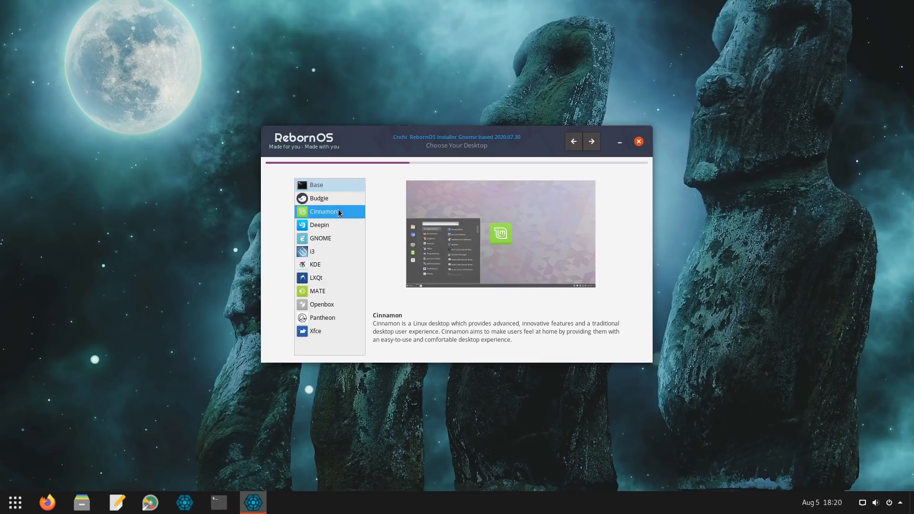
click(594, 142)
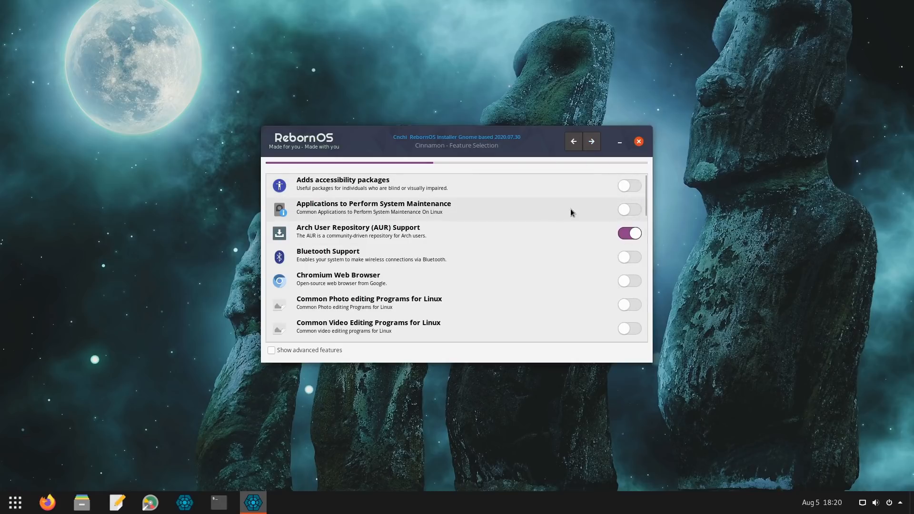
Step: Review the optional Cinnamon features through WPS Office, including the descriptions of system maintenance, Power Saving and running Windows programs
mouse_move(636, 218)
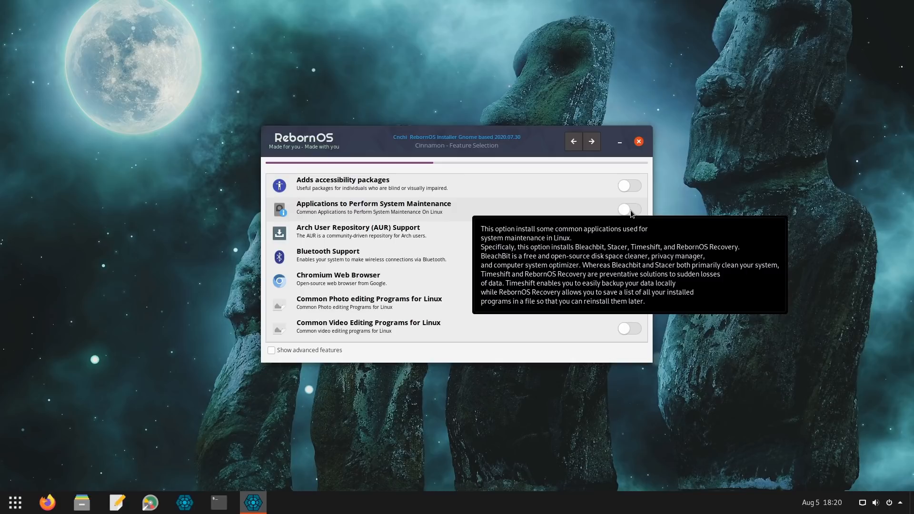
click(630, 233)
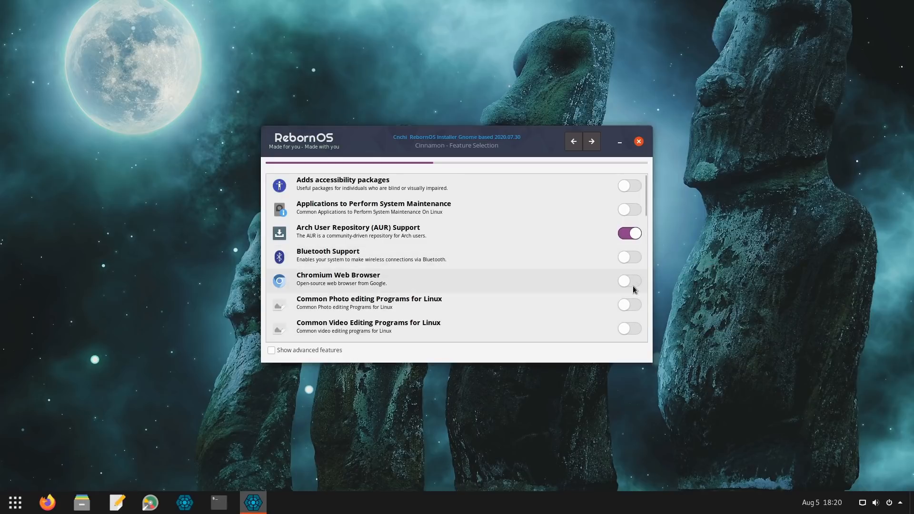
scroll(633, 288, down, 1)
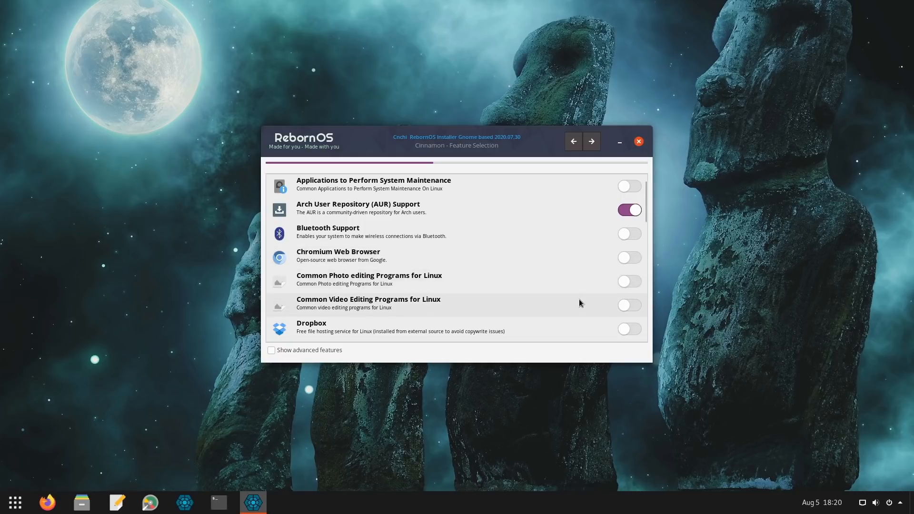
scroll(579, 303, down, 1)
scroll(585, 308, down, 1)
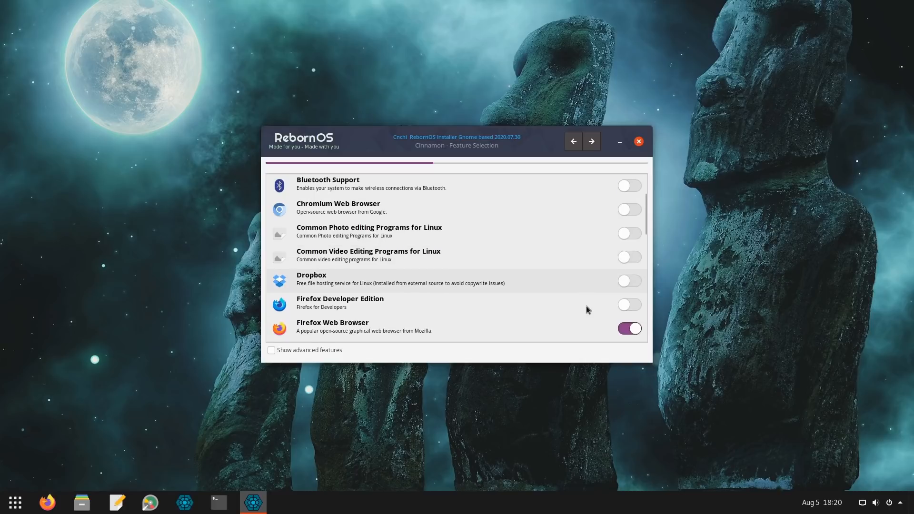
scroll(586, 308, down, 1)
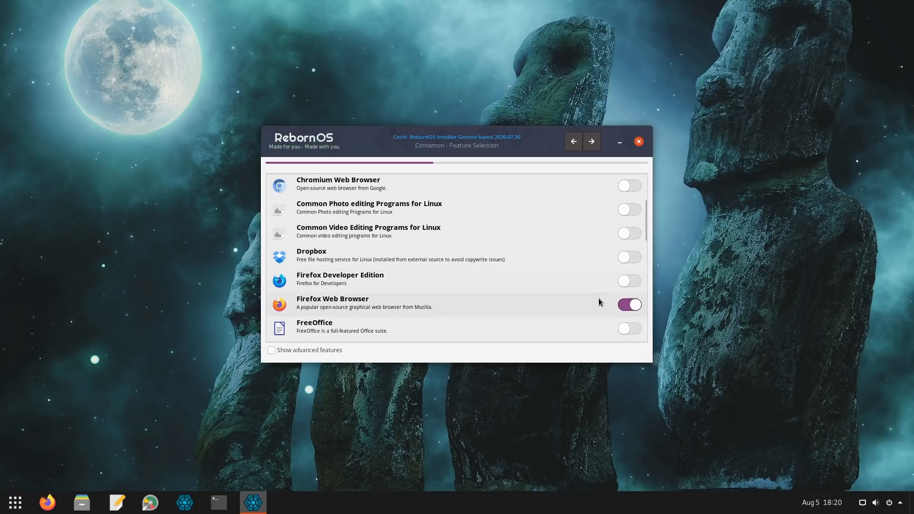
scroll(628, 307, down, 2)
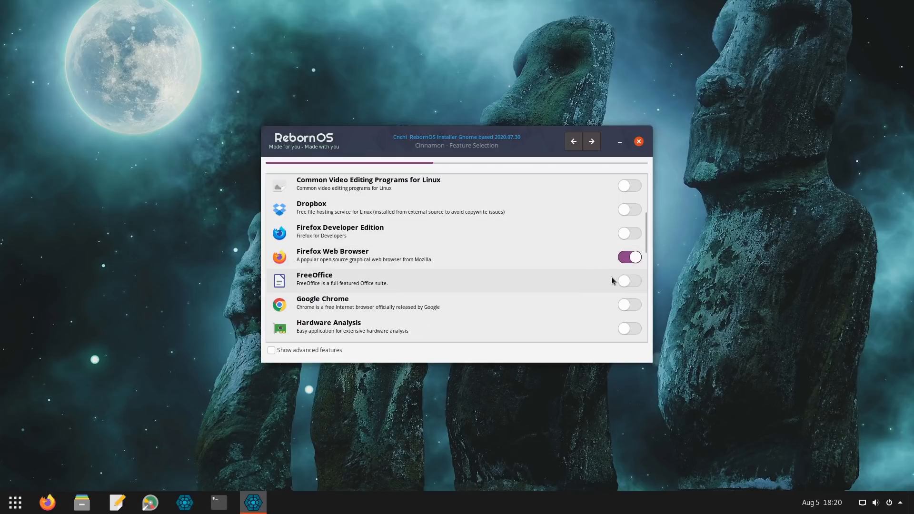
scroll(605, 276, down, 1)
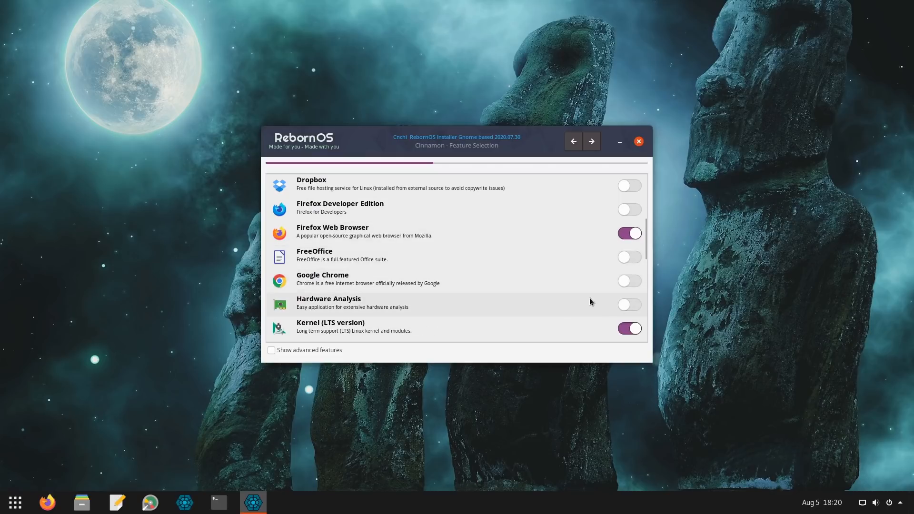
scroll(590, 298, down, 3)
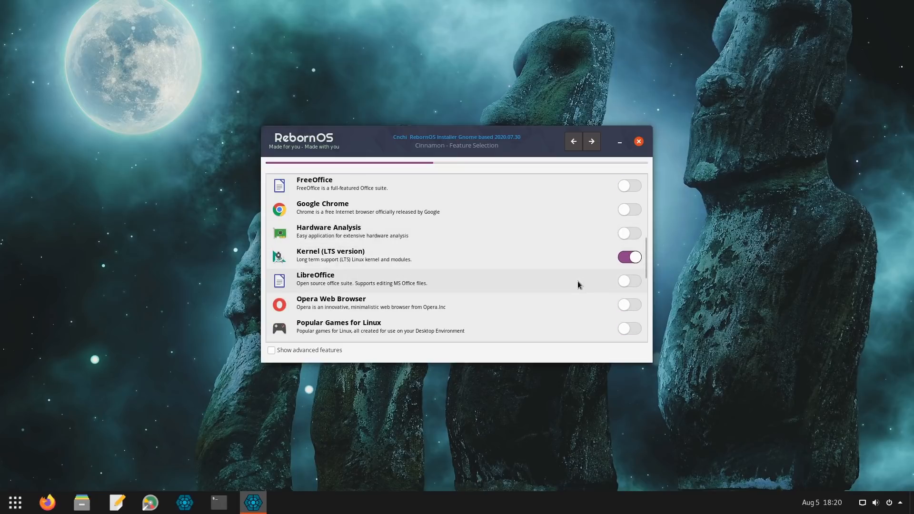
scroll(595, 314, down, 1)
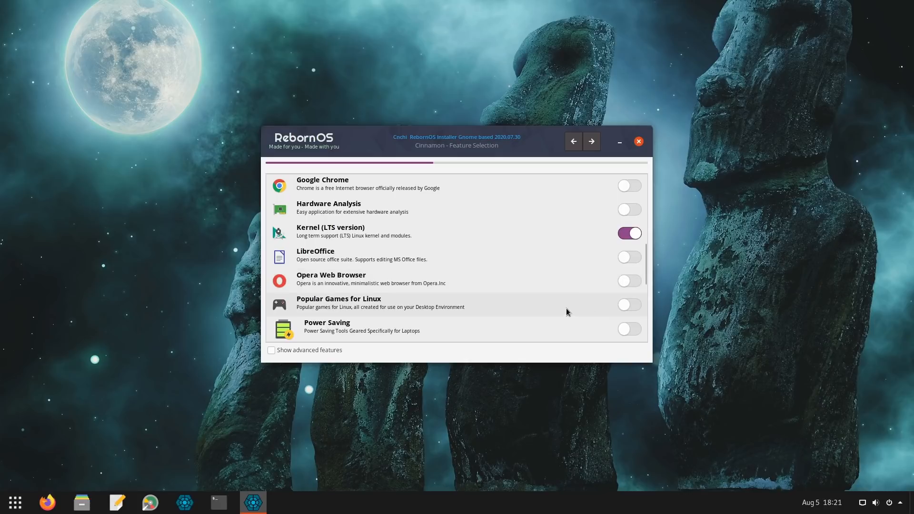
scroll(566, 309, down, 2)
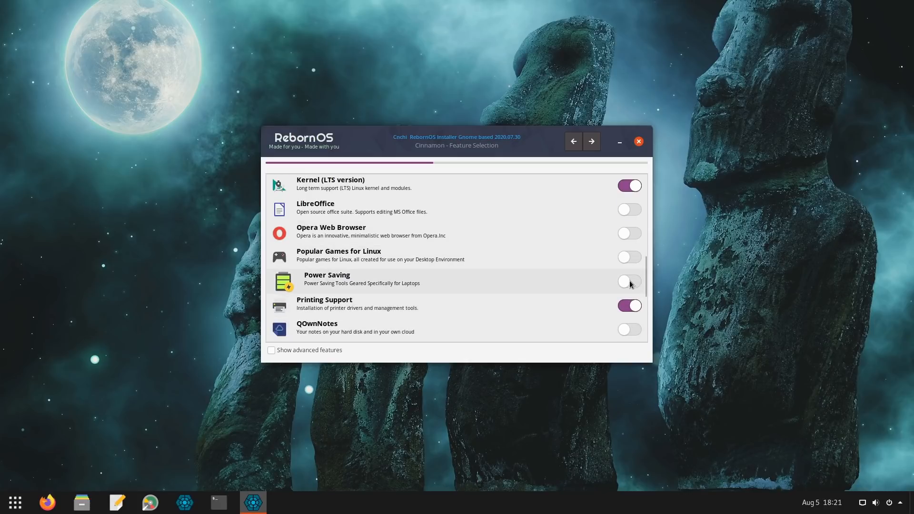
mouse_move(630, 284)
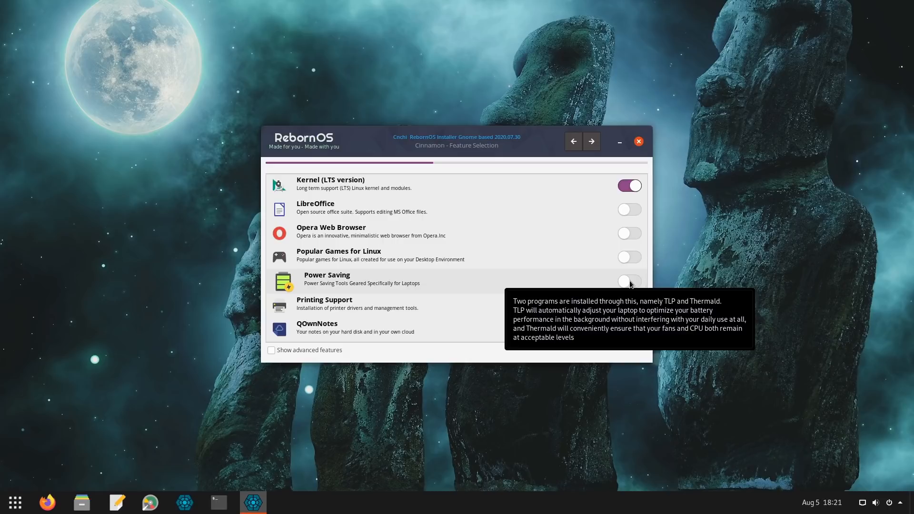
click(629, 305)
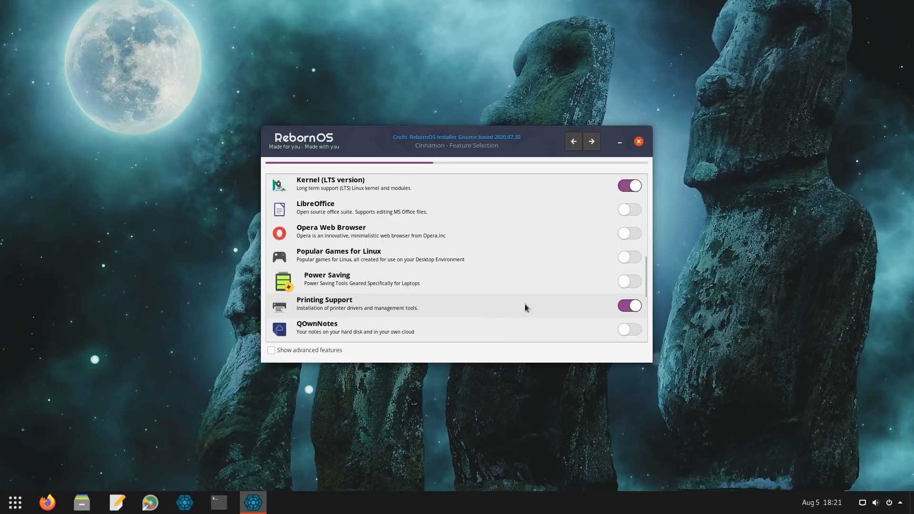
scroll(527, 304, down, 1)
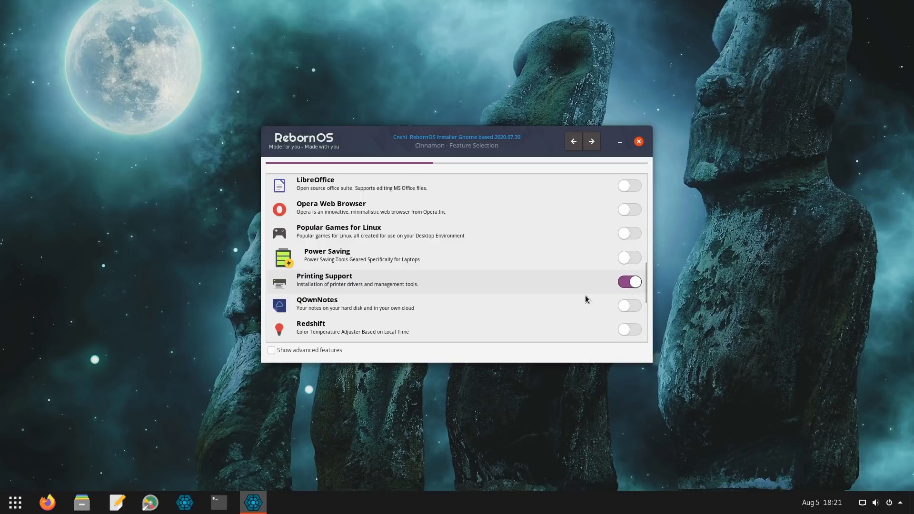
scroll(564, 295, down, 1)
scroll(569, 308, down, 4)
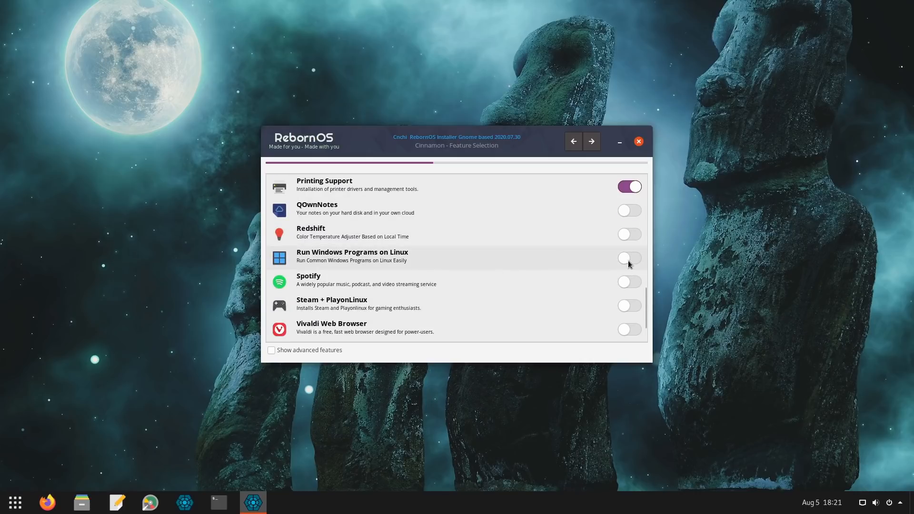
mouse_move(628, 261)
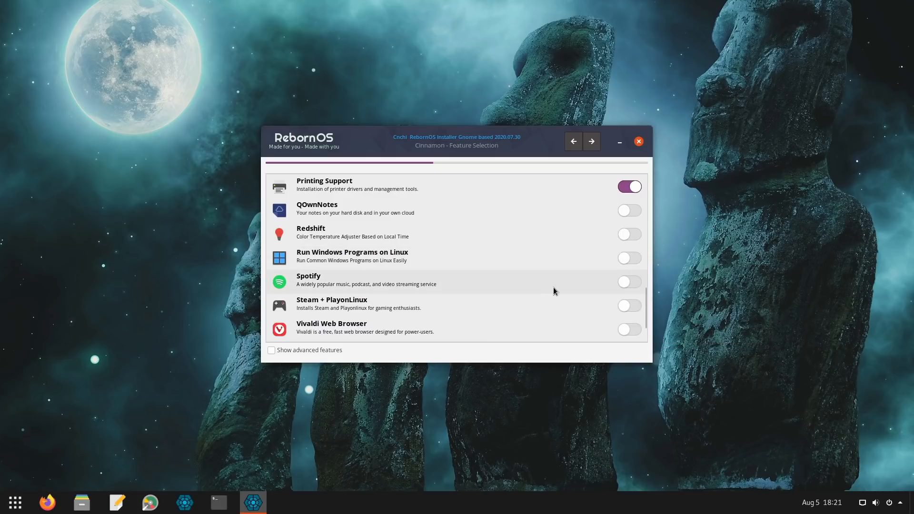
scroll(553, 291, down, 2)
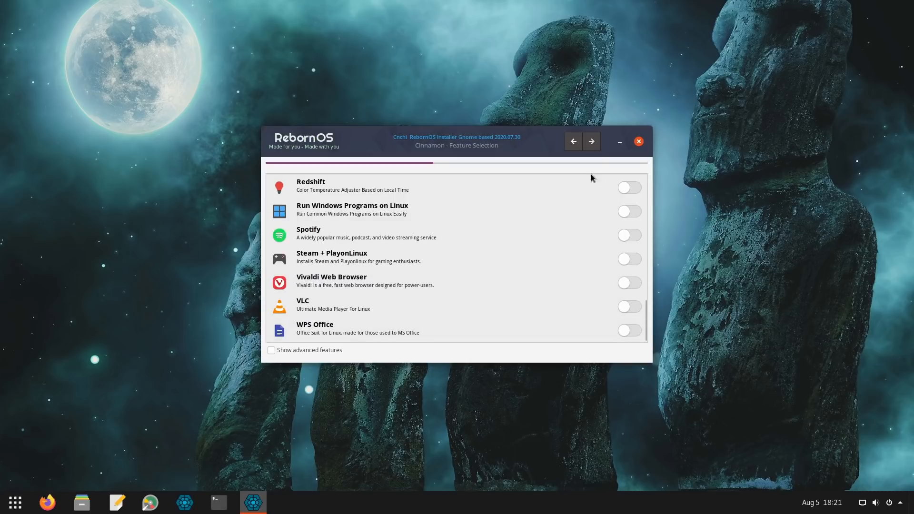
Step: Accept the feature selection and the Arch User Repository disclaimer, keeping None as the cache partition and continuing to the mirrors selection
click(592, 141)
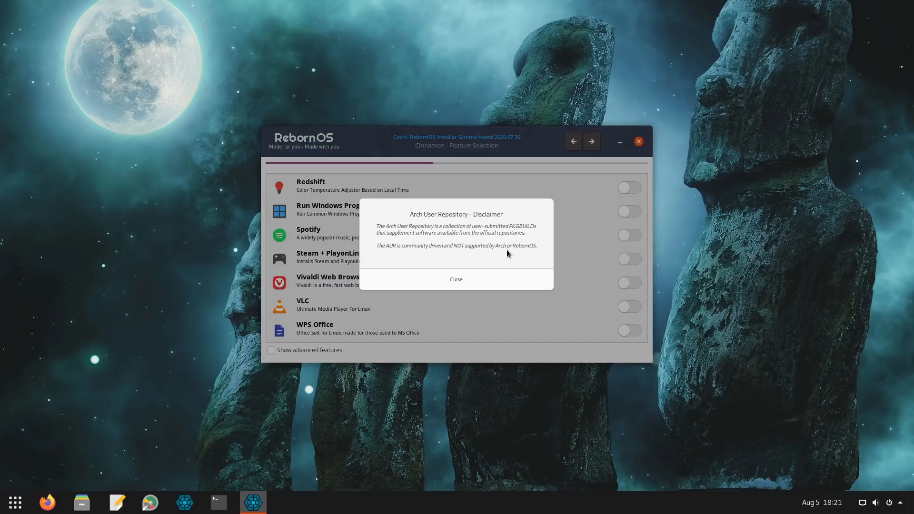
click(479, 284)
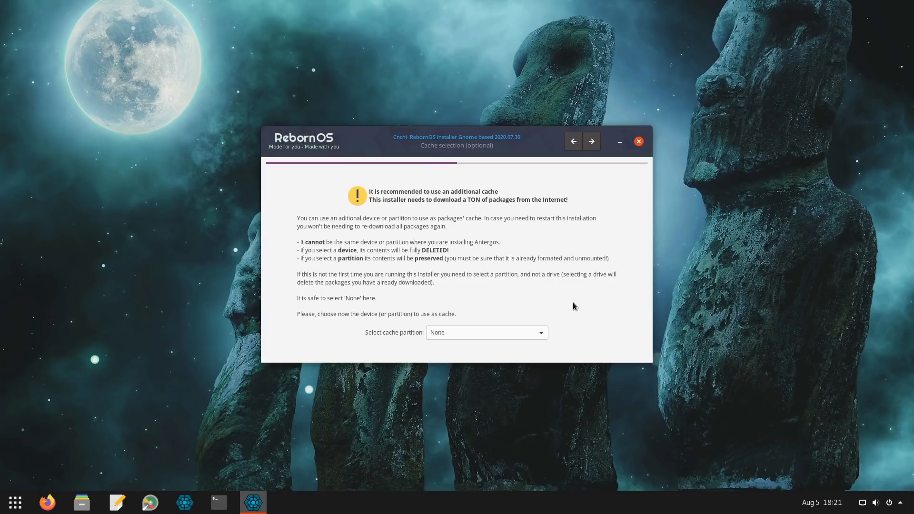
click(534, 333)
click(517, 358)
click(596, 146)
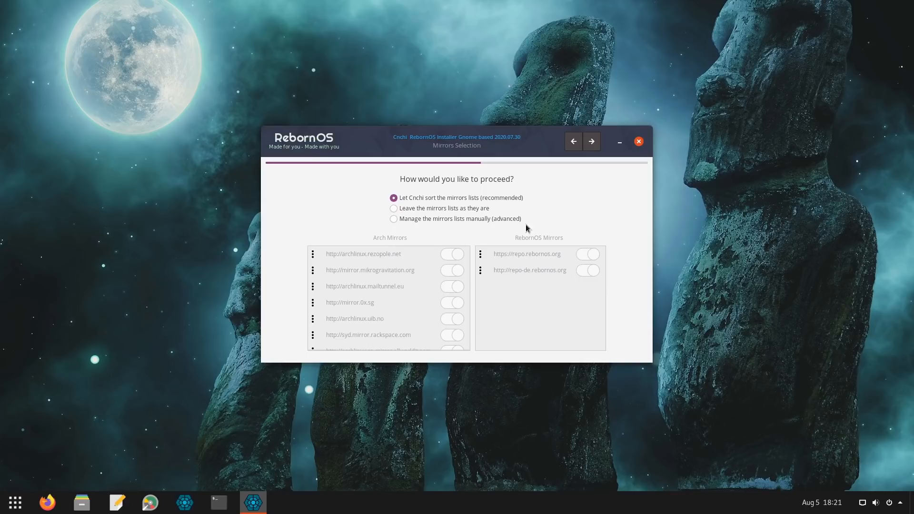
Step: Let Cnchi sort the mirrors lists, continue to the installation type page and close the installer
click(592, 141)
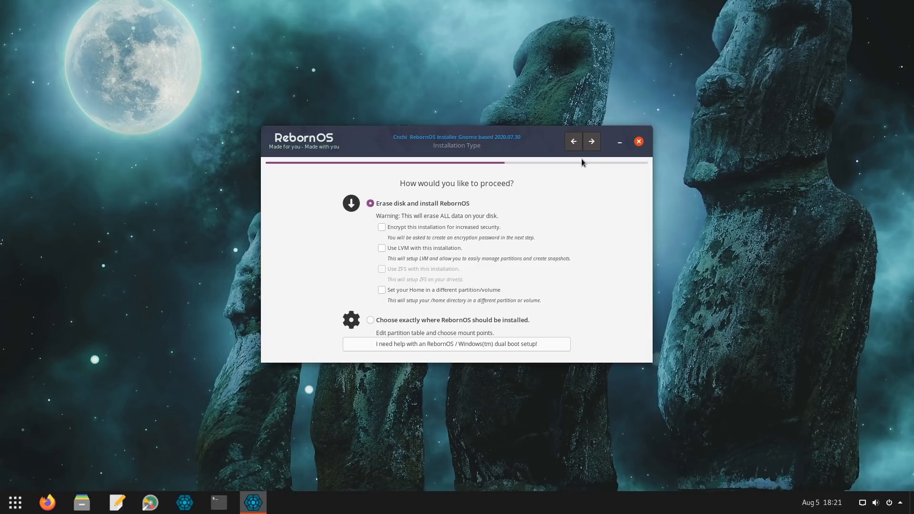
click(639, 142)
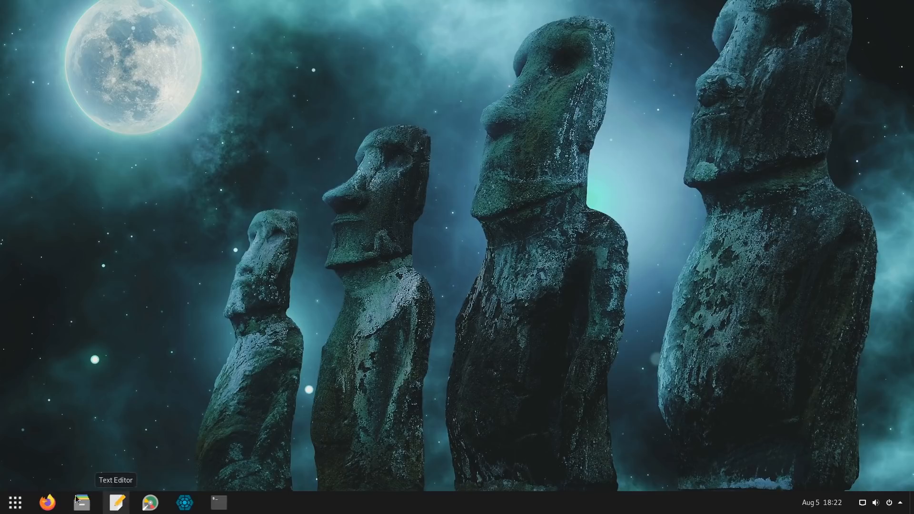
Step: Find Add/Remove Software by searching the applications for "pam", launch it and open its preferences, granting the requested authentication
click(15, 501)
text(pam)
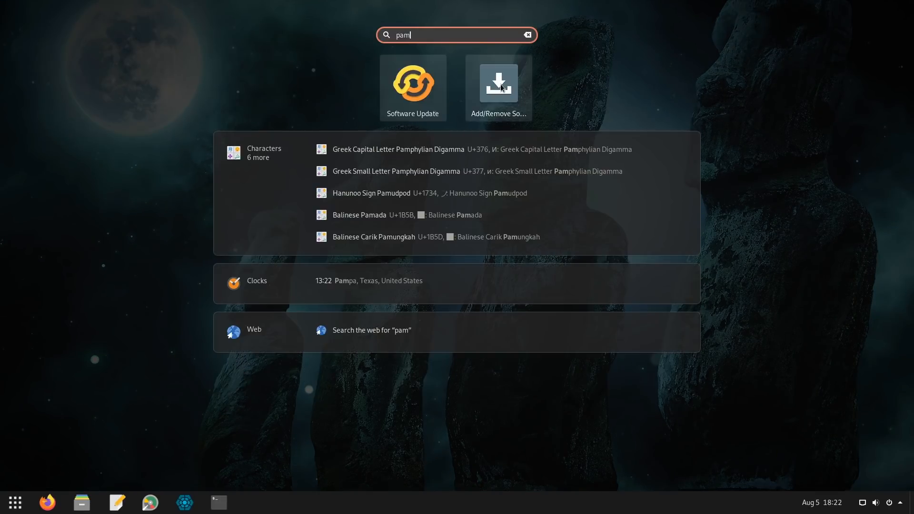
click(500, 83)
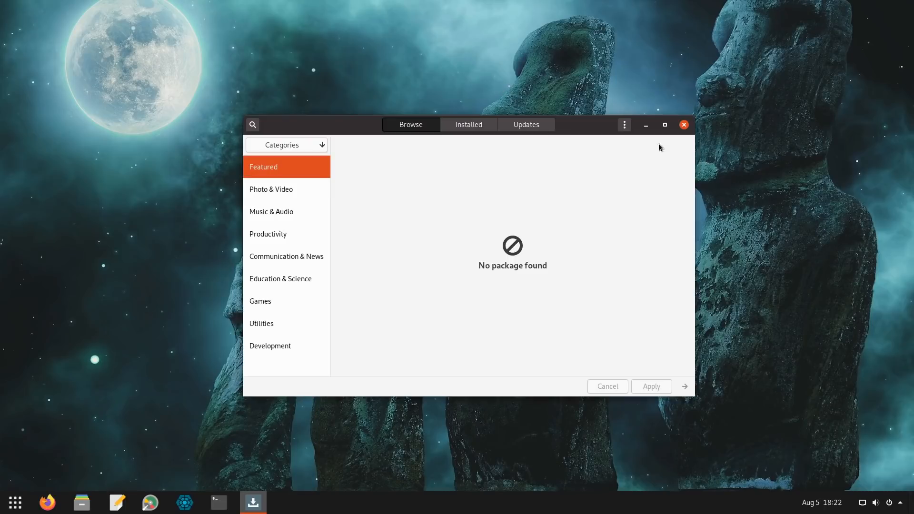
click(624, 125)
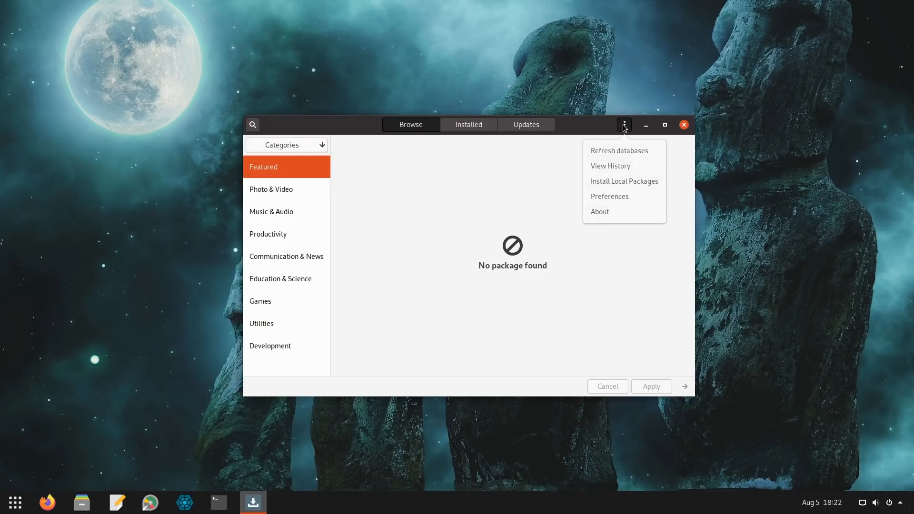
click(608, 197)
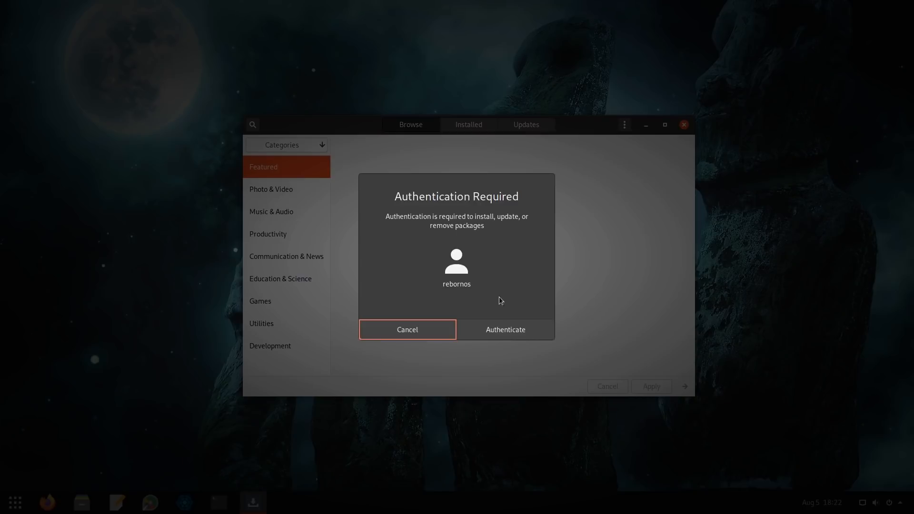
click(499, 331)
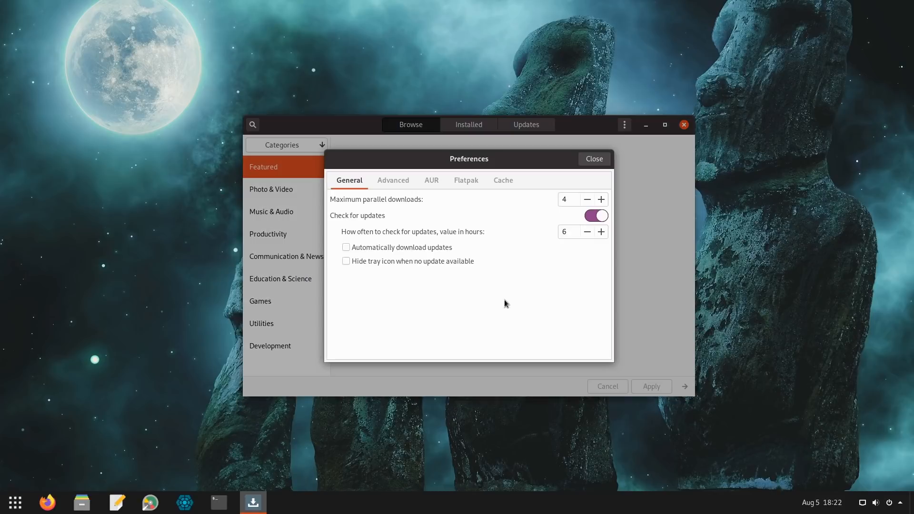
Step: Examine the Flatpak, AUR, General and Advanced options in the Pamac preferences and close them
click(466, 181)
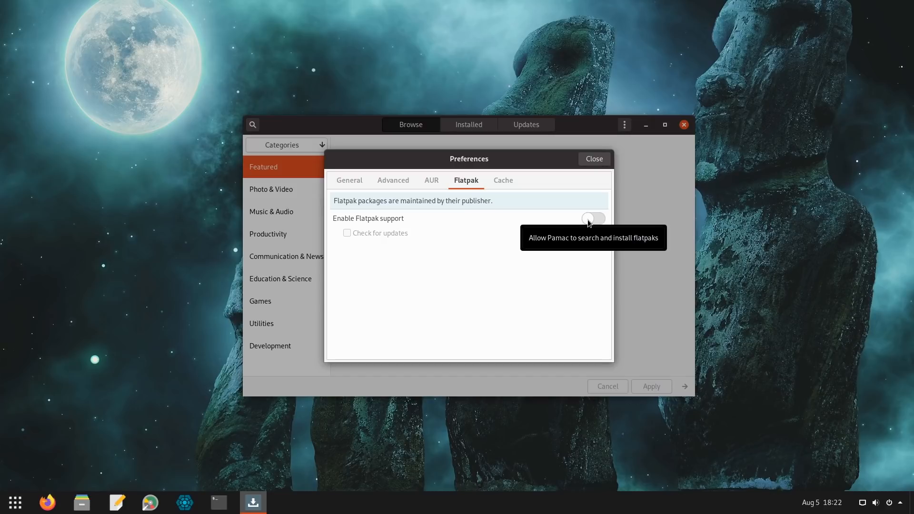
click(428, 180)
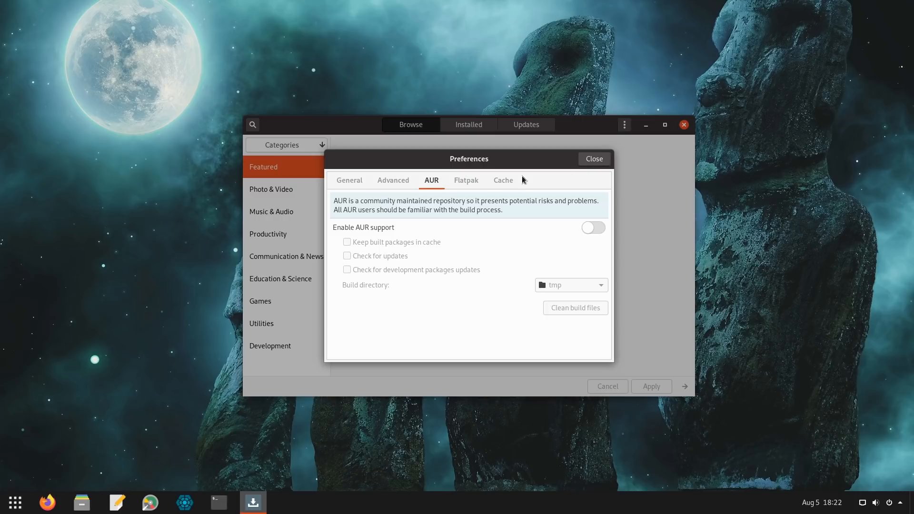
click(348, 180)
click(388, 180)
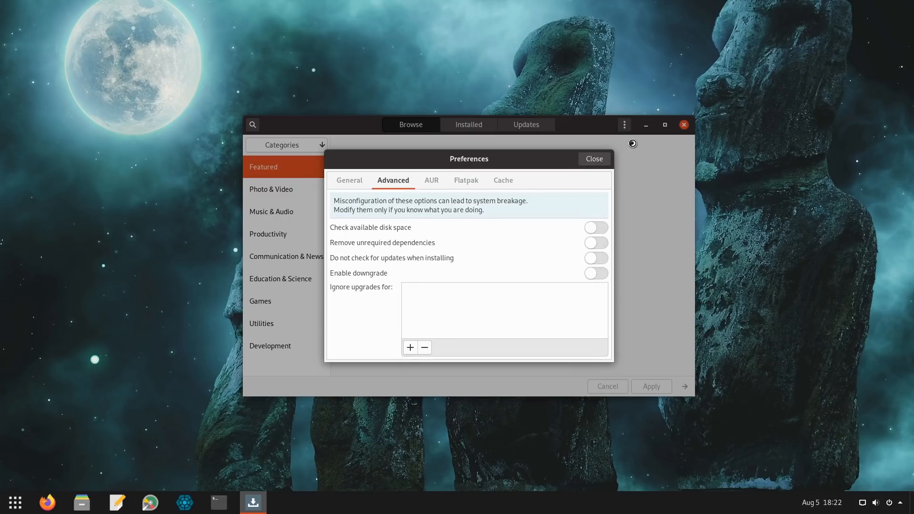
click(603, 160)
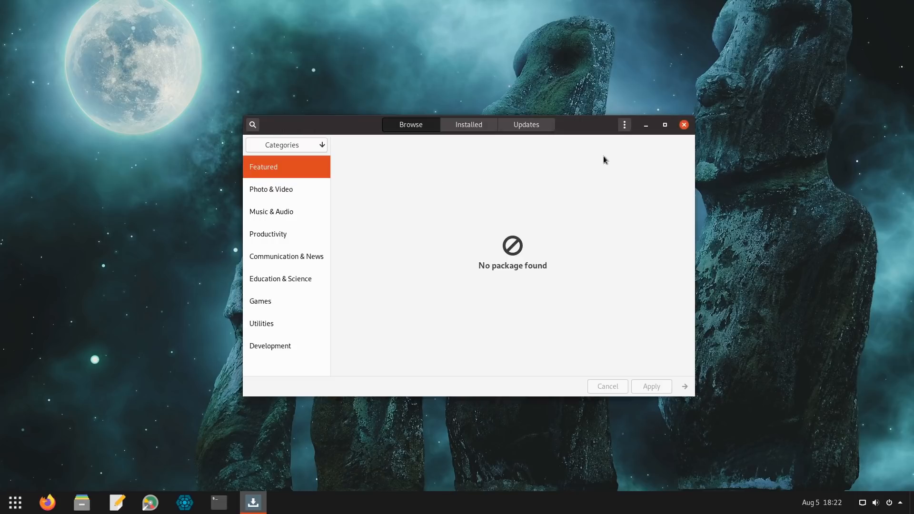
Step: Close the package manager, switch to the EndeavourOS live ISO and boot its Default (x86_64) entry
click(684, 125)
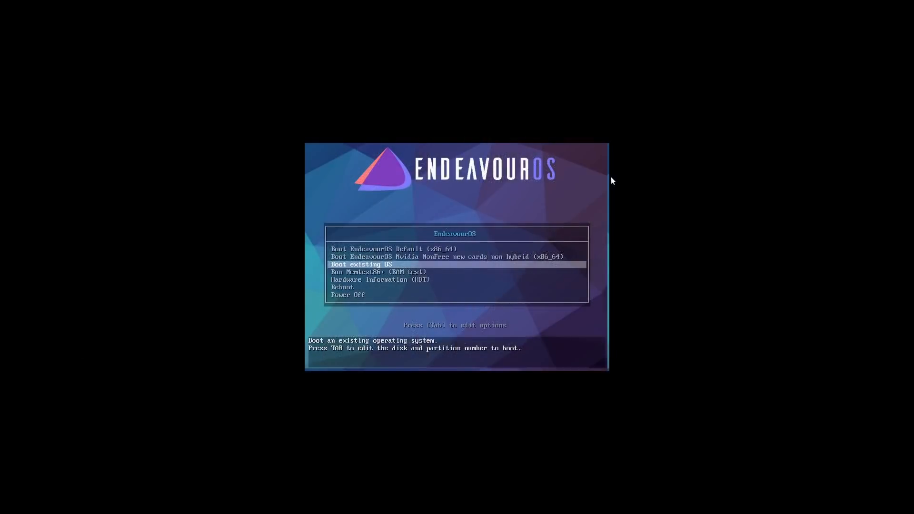
key(Up)
key(Up)
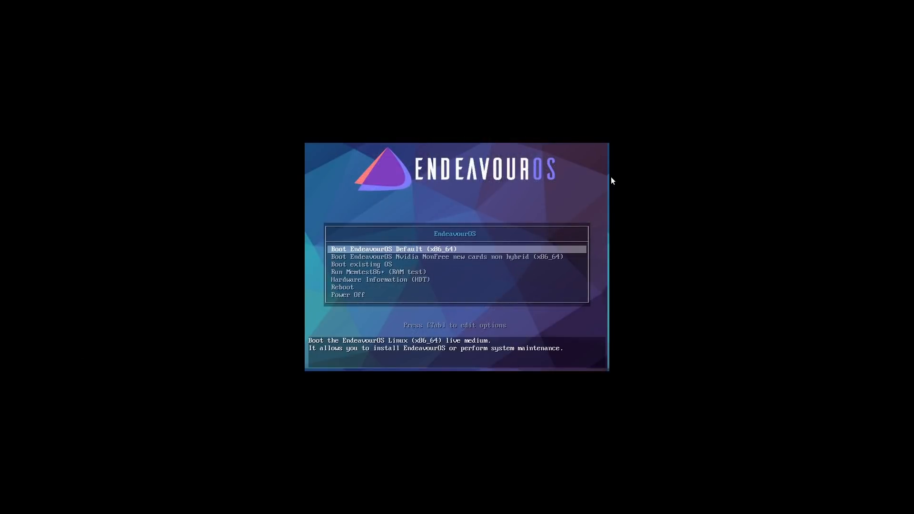
key(Down)
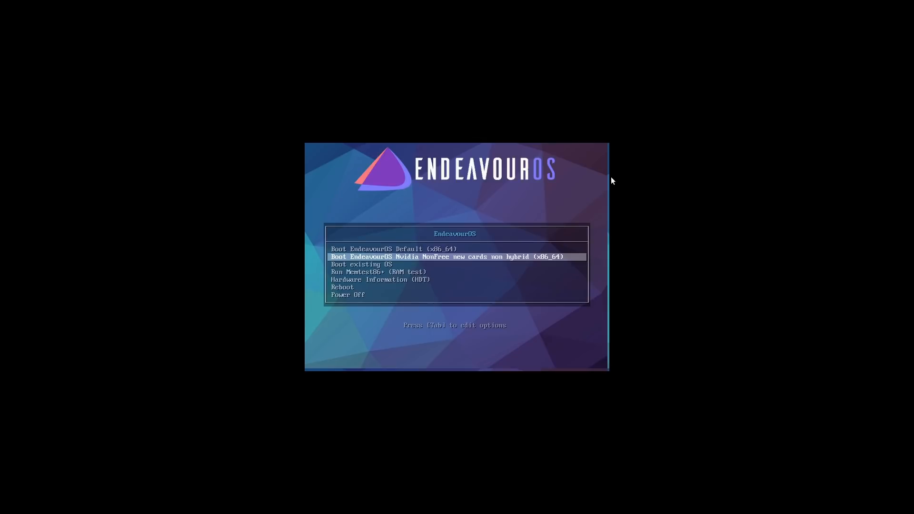
key(Down)
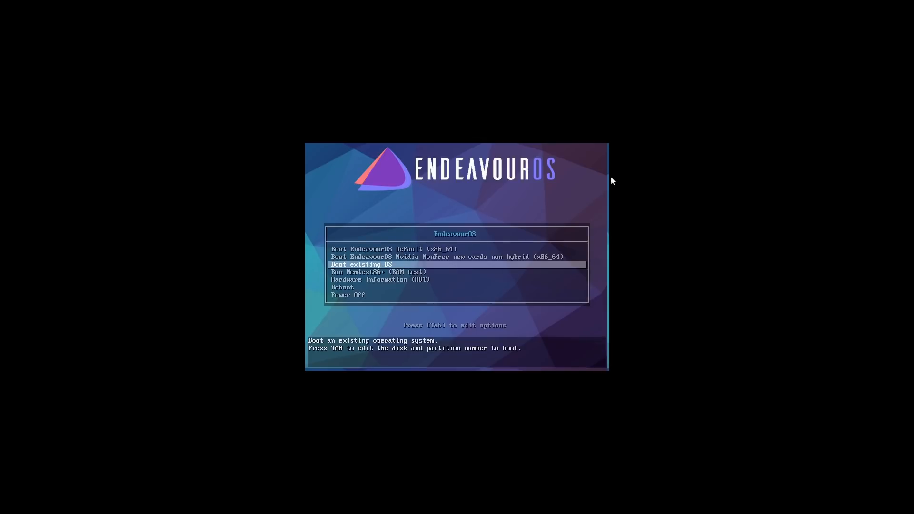
key(Up)
key(Up)
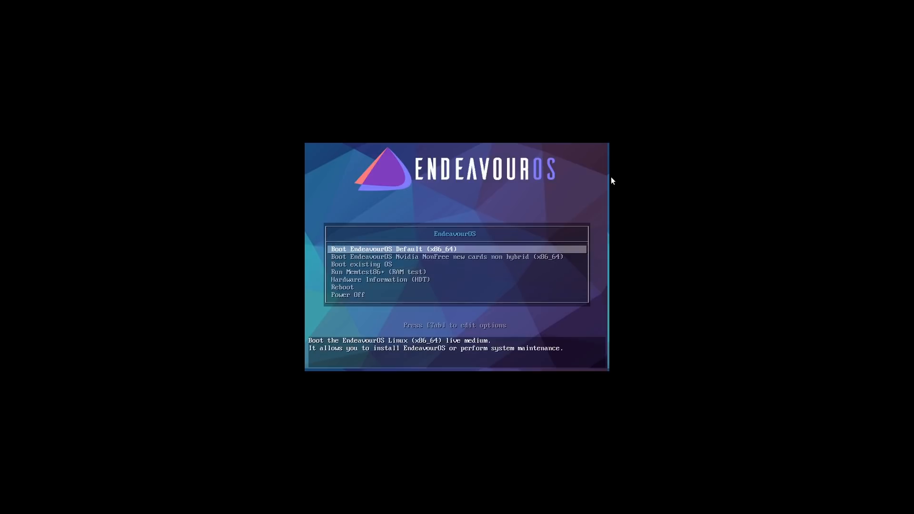
key(Return)
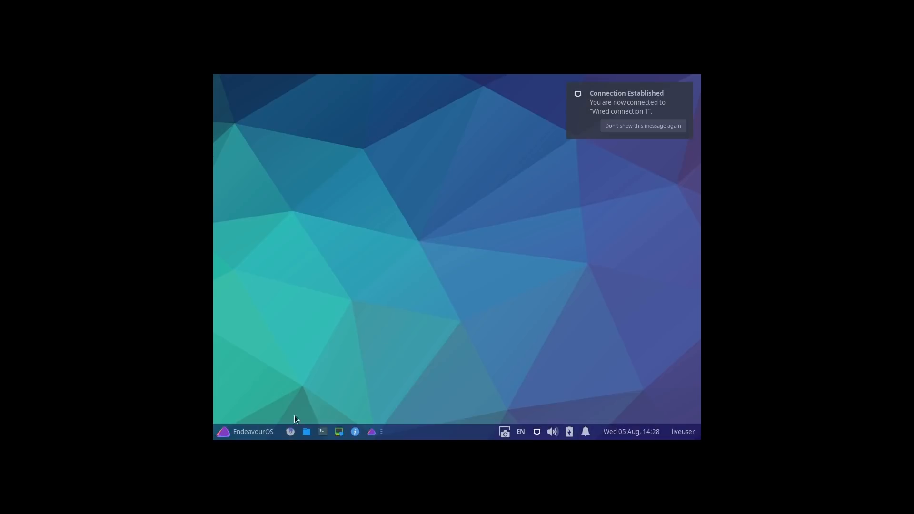
Step: Open a terminal on the live desktop and end its session with exit
click(323, 432)
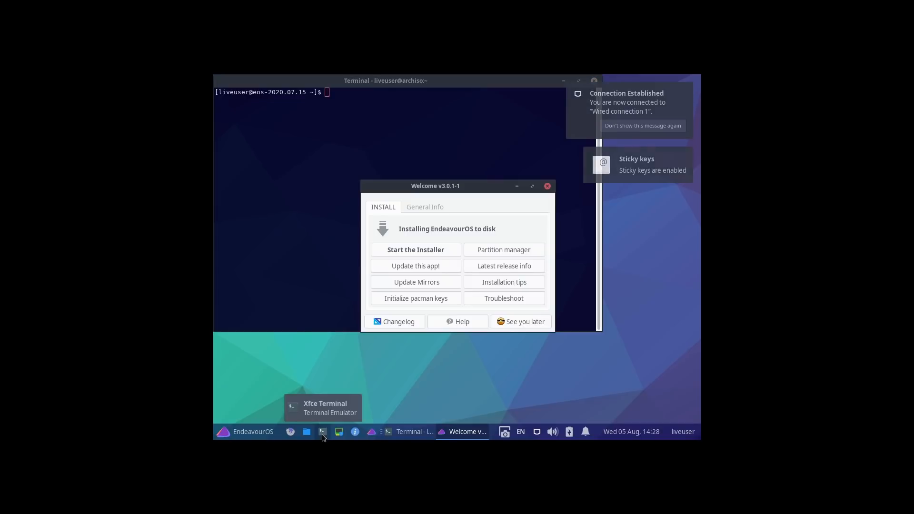
click(371, 114)
text(exit)
key(Return)
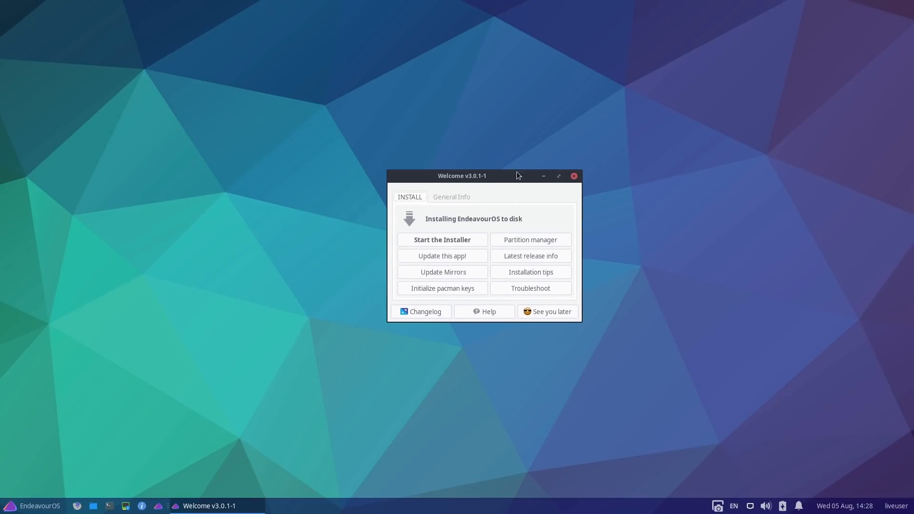
Step: Start the installer with the Online method and accept American English, the New York location and the default keyboard, continuing to the partitions page
click(436, 241)
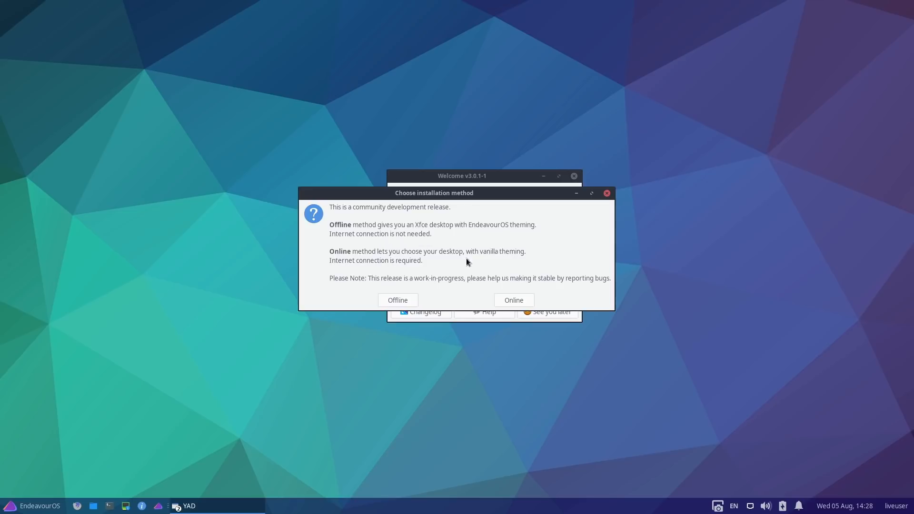
click(515, 301)
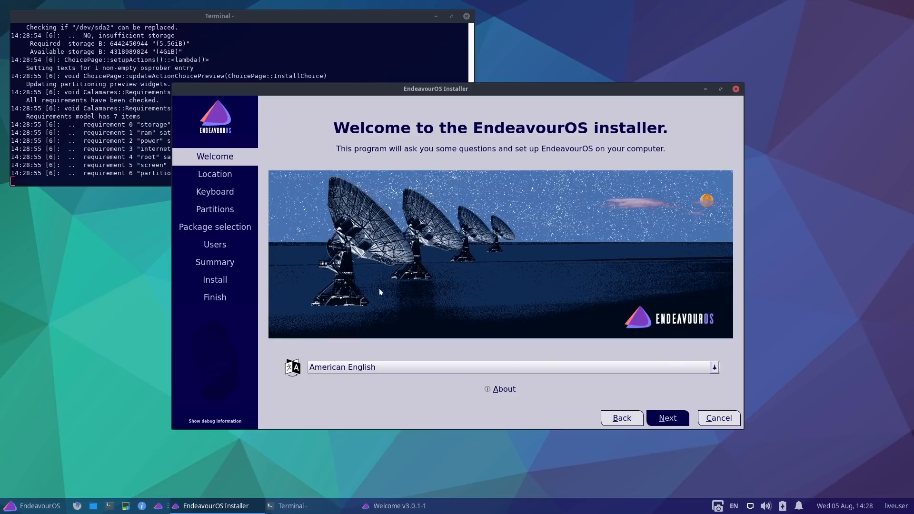
click(668, 418)
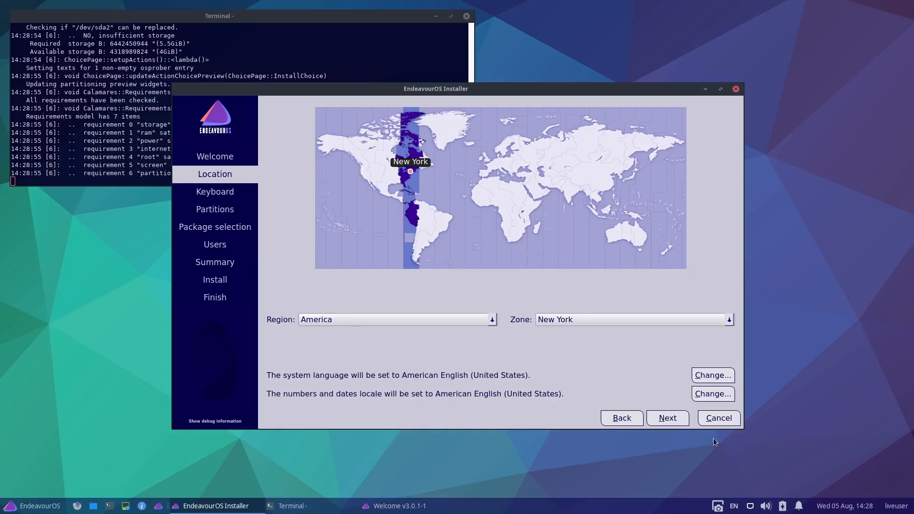
click(682, 421)
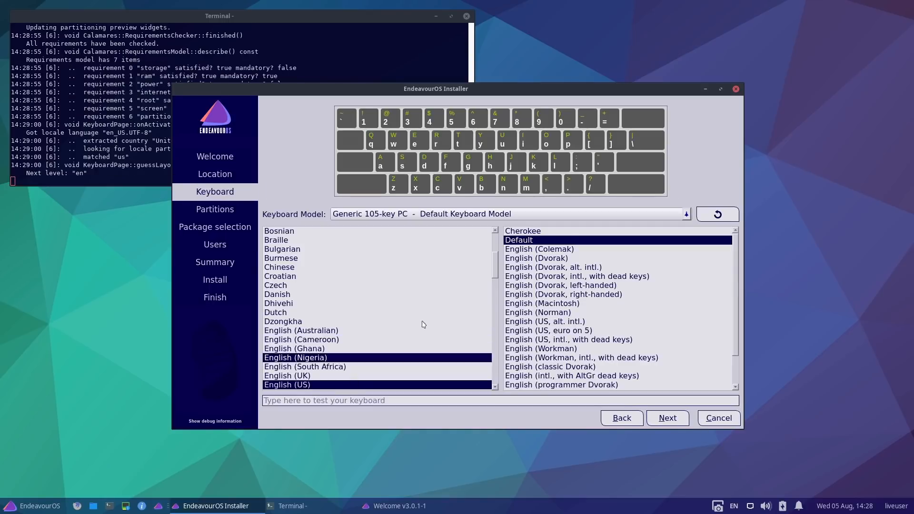
click(674, 425)
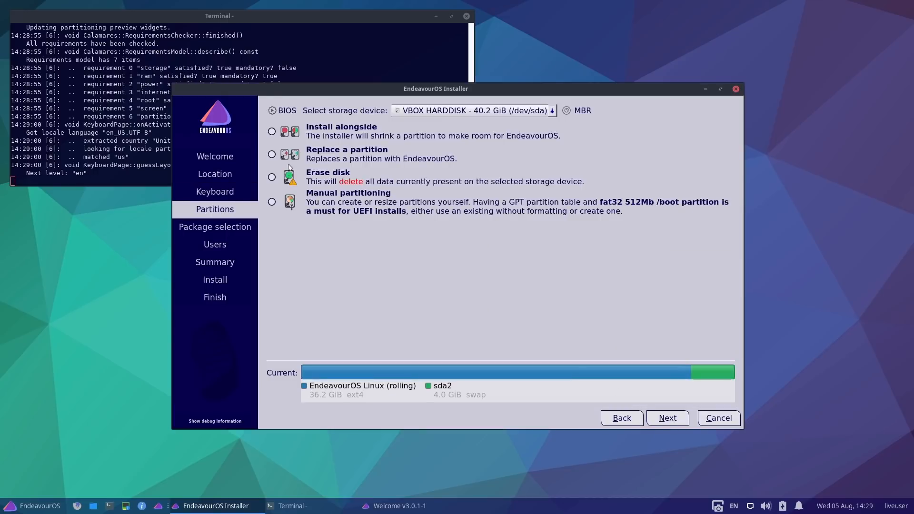
Step: Choose Erase disk with Swap (no Hibernate) and continue past the package selection to the users page
click(292, 180)
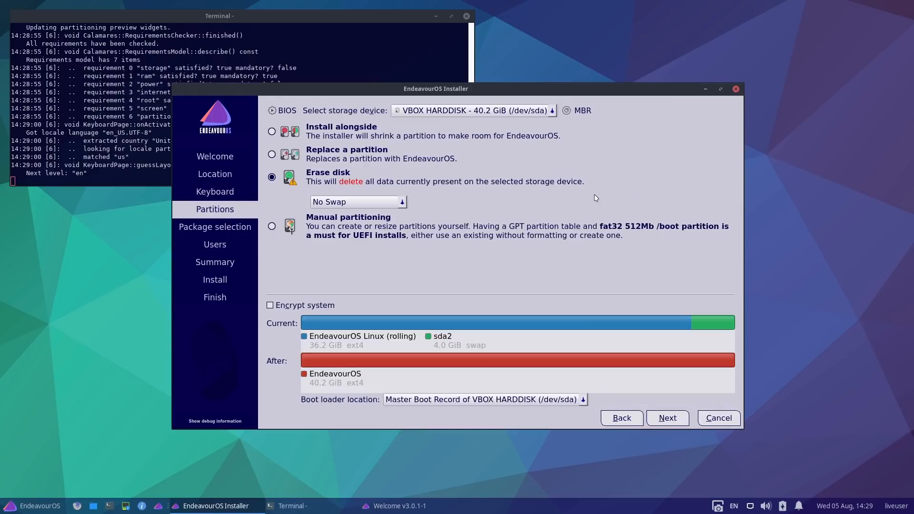
click(400, 202)
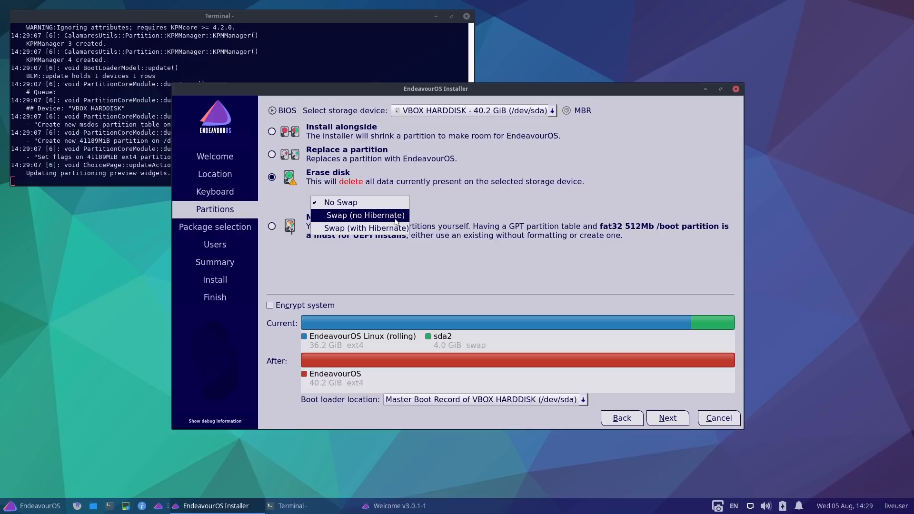
click(395, 216)
click(667, 418)
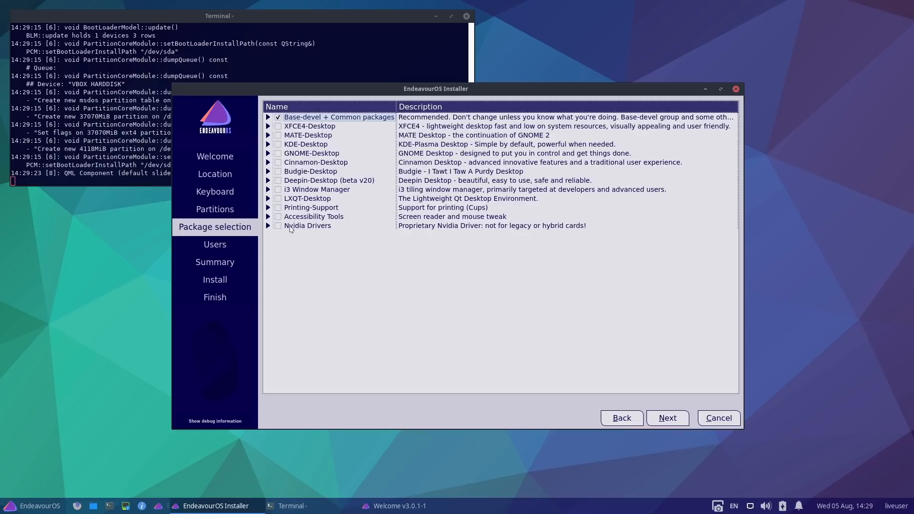
click(670, 421)
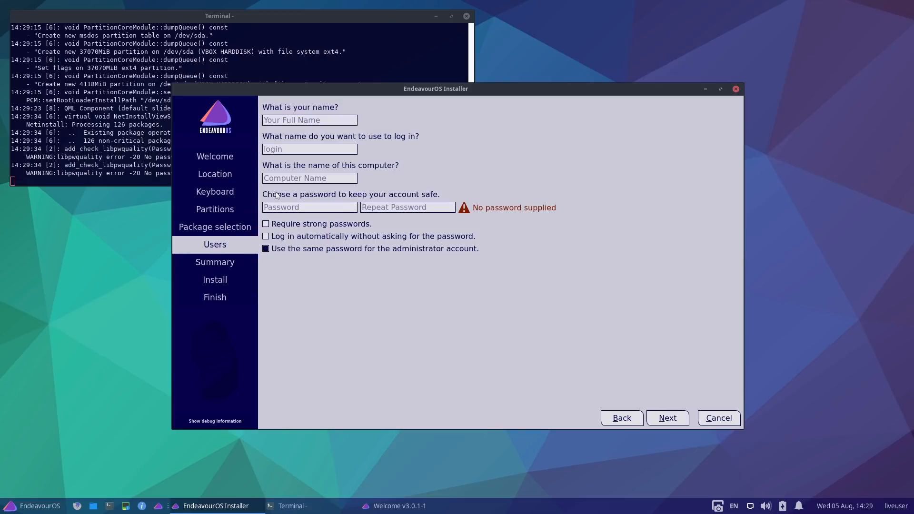
Step: Return to the package selection and examine the packages in the Base-devel + Common packages group, collapsing it when finished
click(611, 413)
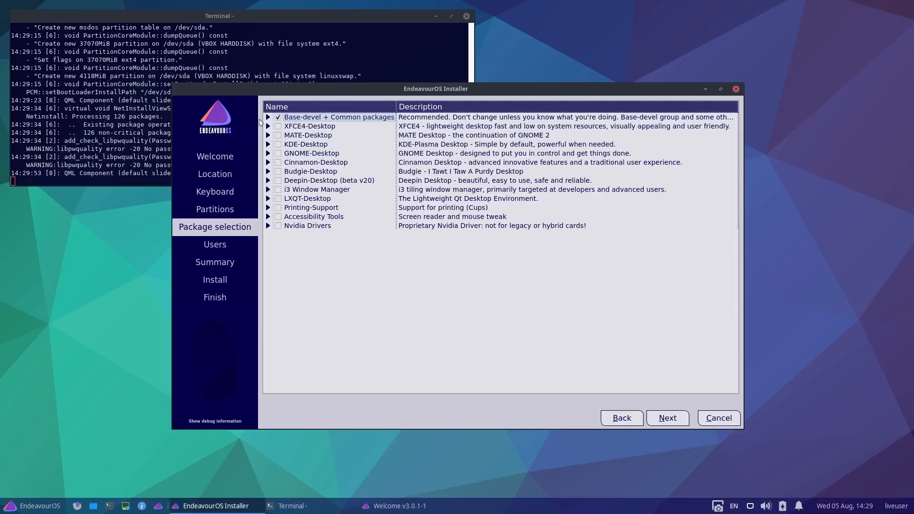
click(268, 117)
scroll(336, 225, down, 3)
scroll(335, 225, down, 15)
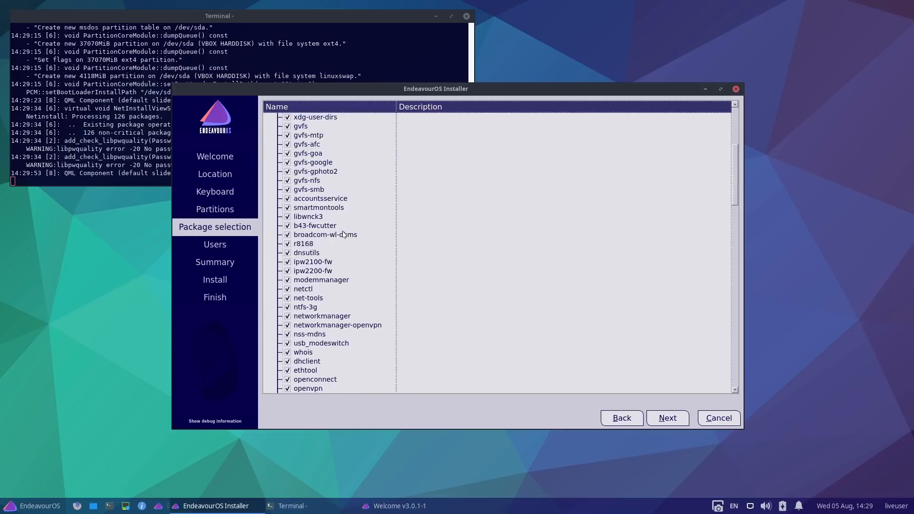
scroll(344, 236, down, 15)
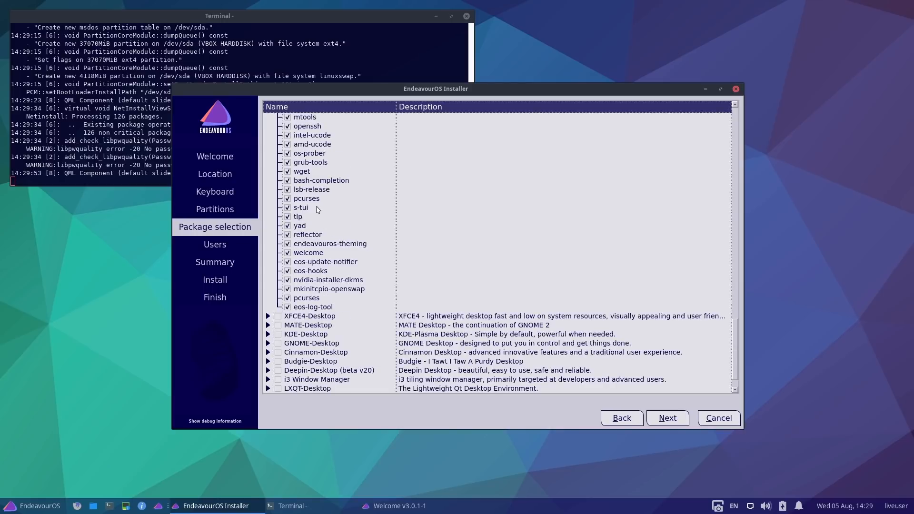
scroll(329, 296, up, 8)
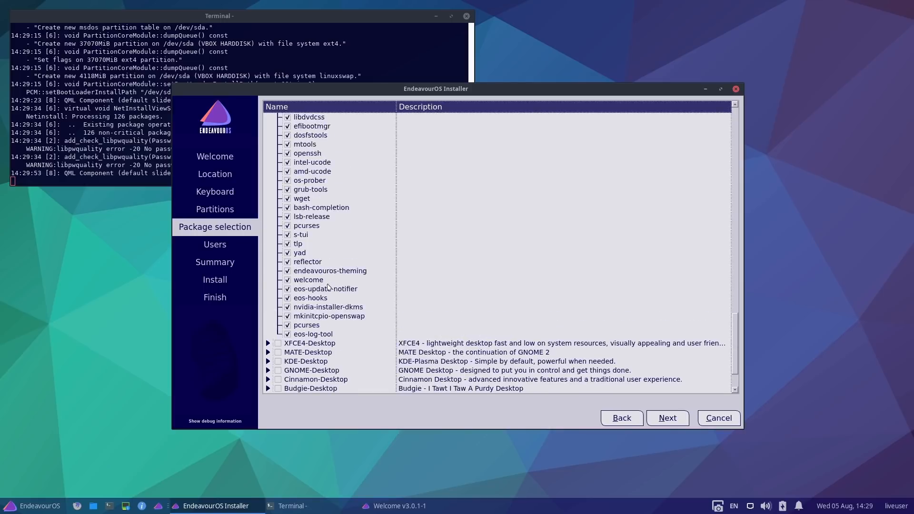
scroll(338, 228, up, 8)
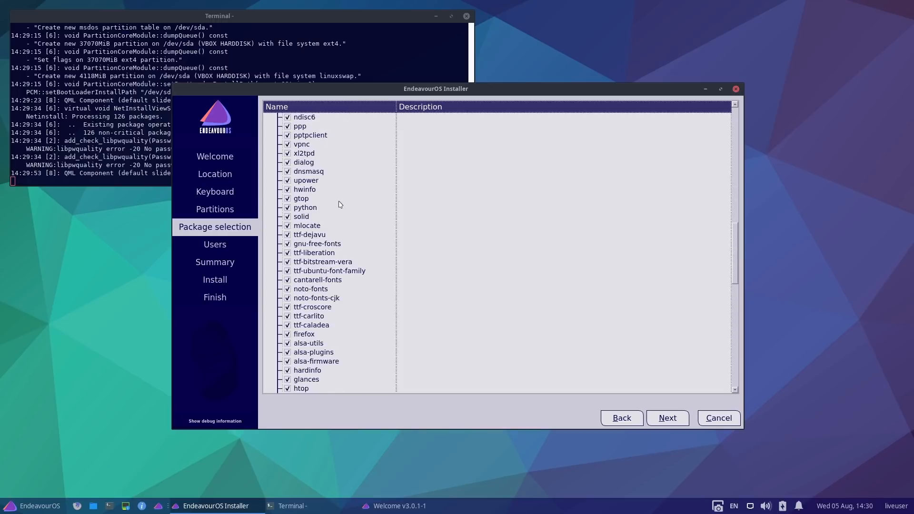
scroll(341, 204, up, 10)
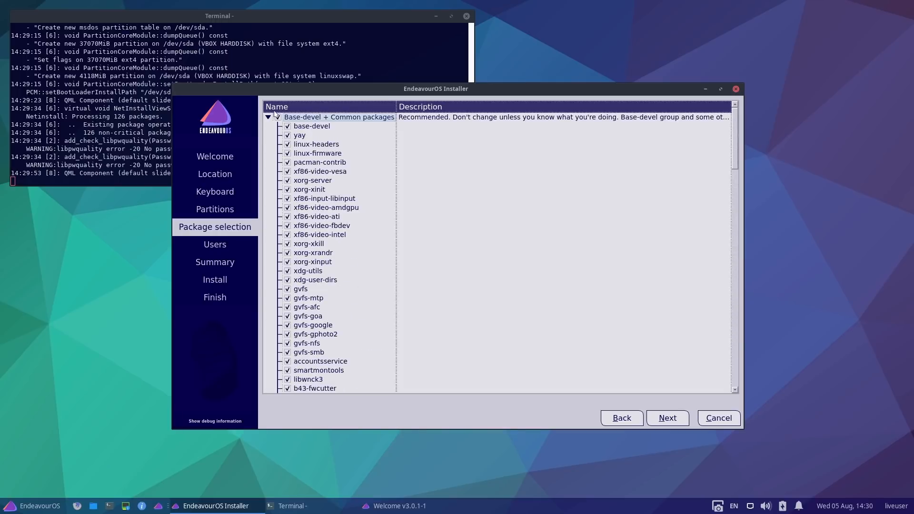
click(268, 117)
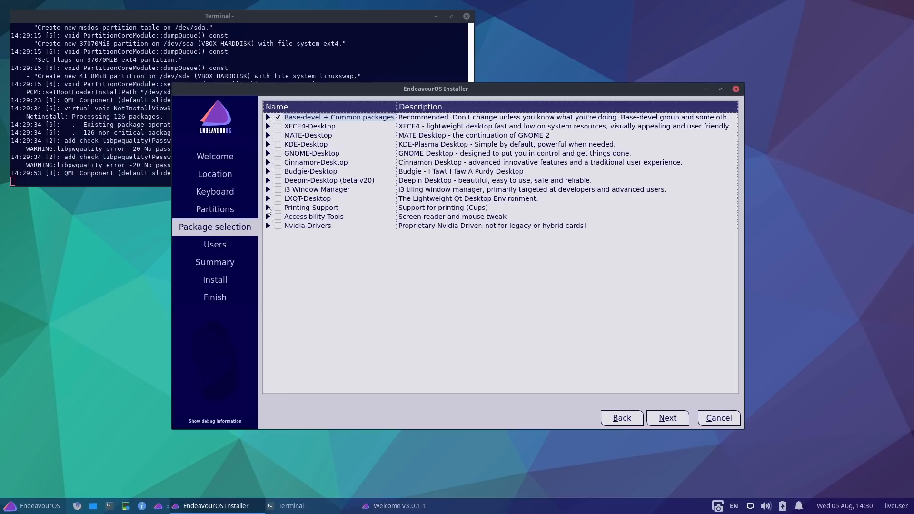
Step: Inspect the contents of the Accessibility Tools and Cinnamon-Desktop package groups and collapse both
click(269, 216)
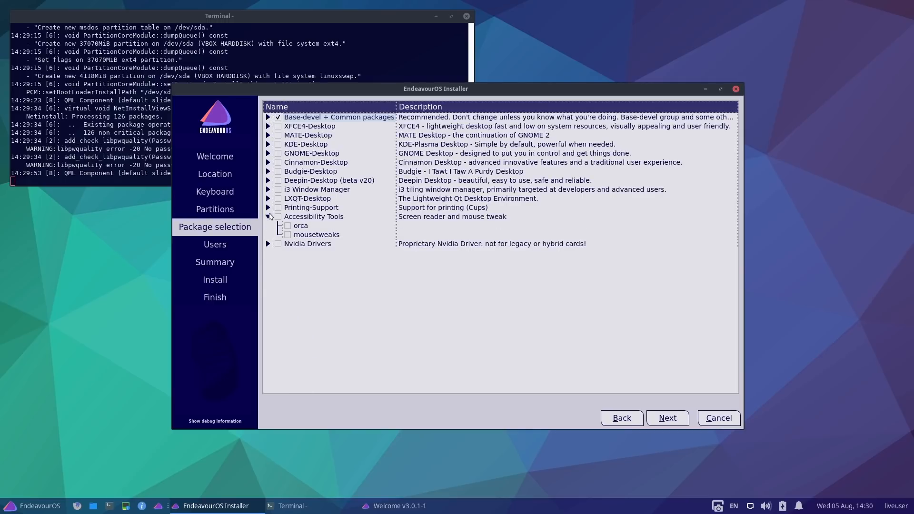
click(269, 217)
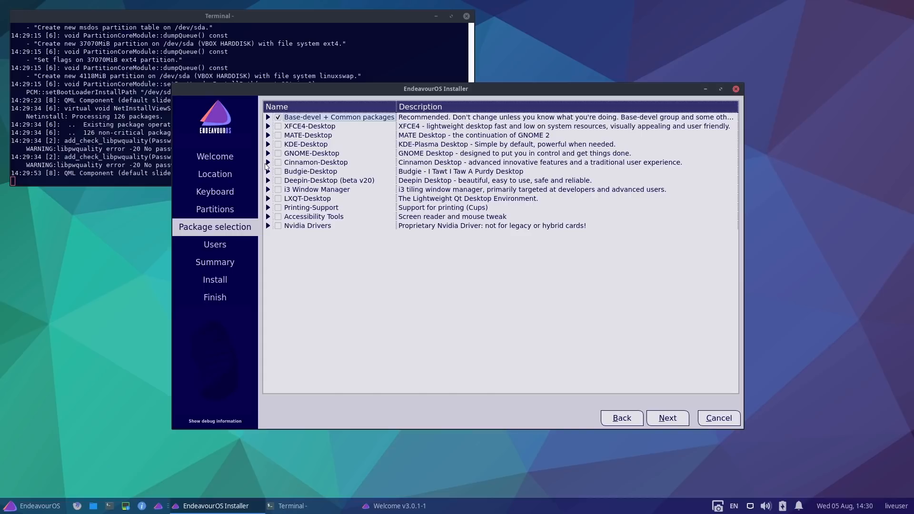
click(267, 163)
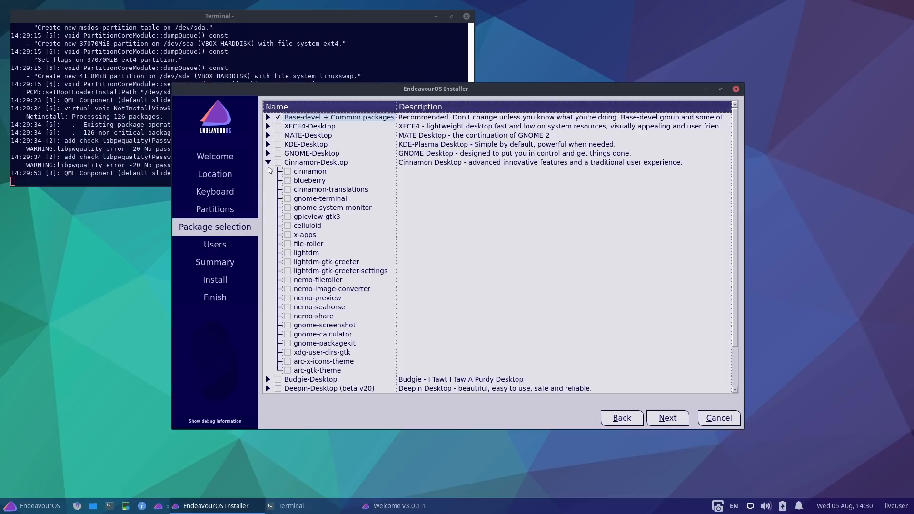
click(268, 163)
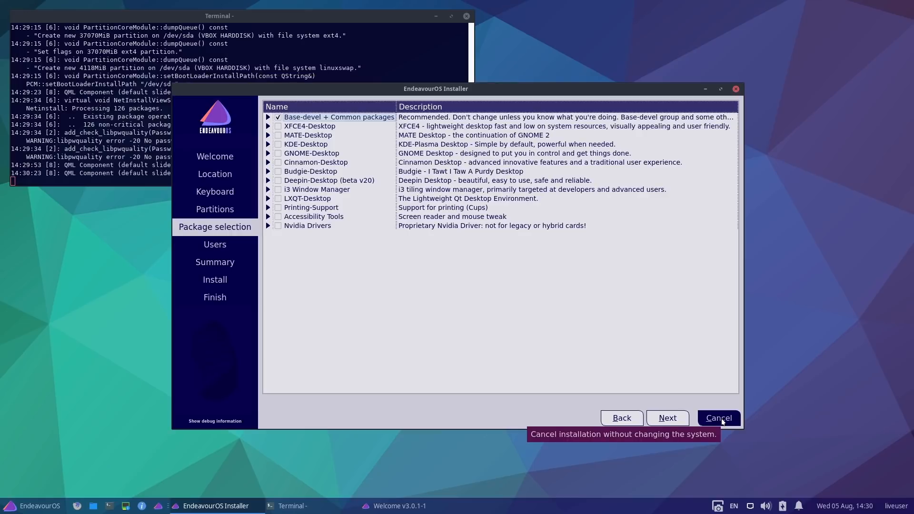
Step: Cancel the EndeavourOS installation, confirm the cancellation and close the installer's log terminal
click(722, 421)
click(504, 266)
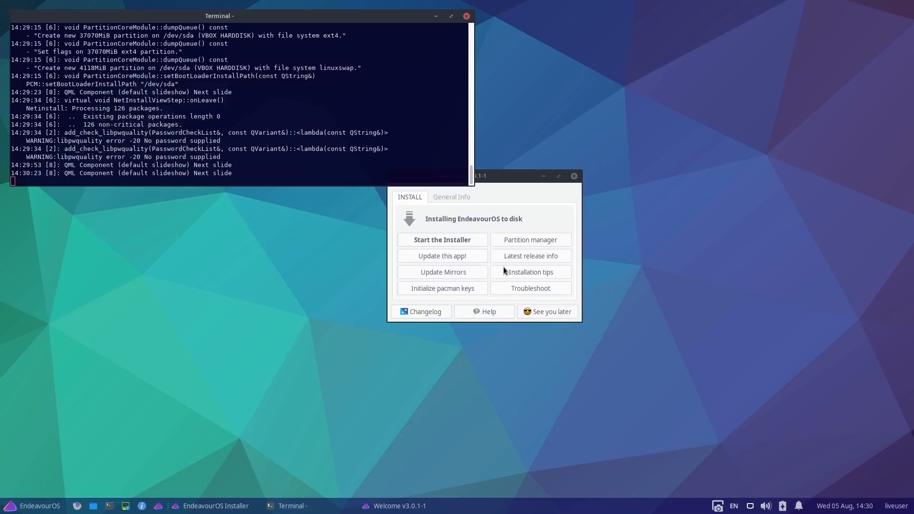
click(466, 17)
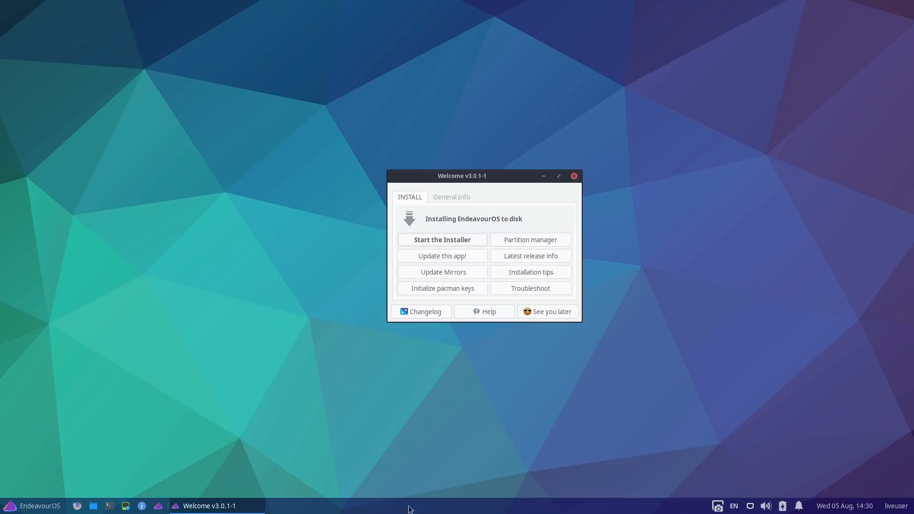
Step: Leave the live session and log in to the installed EndeavourOS with the Cinnamon session, entering the account password
click(34, 505)
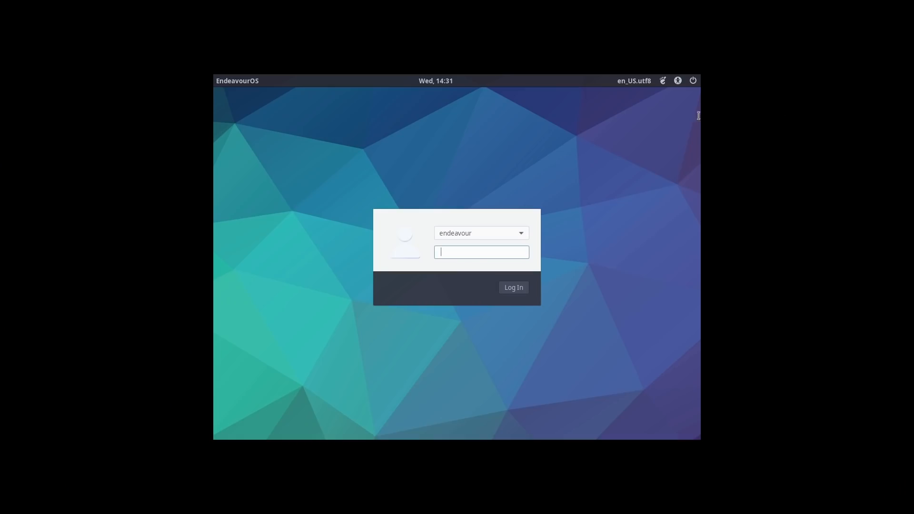
click(47, 492)
click(664, 80)
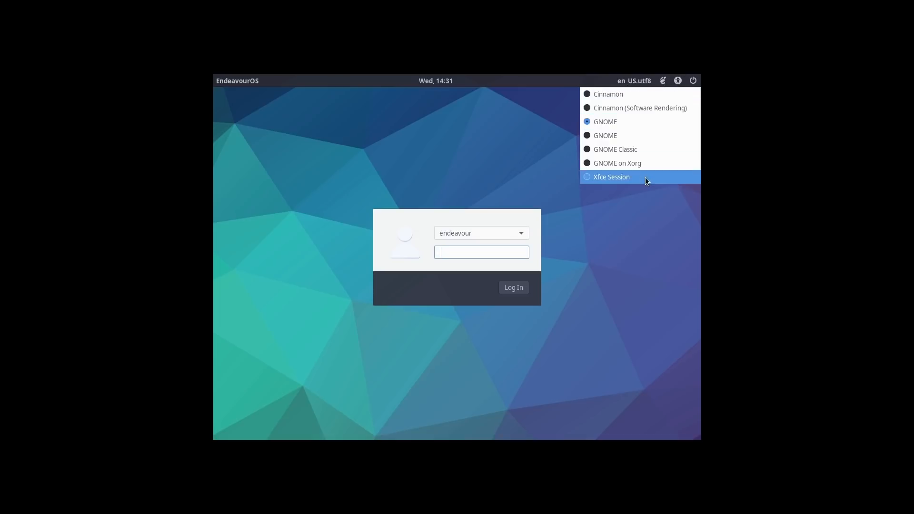
click(586, 95)
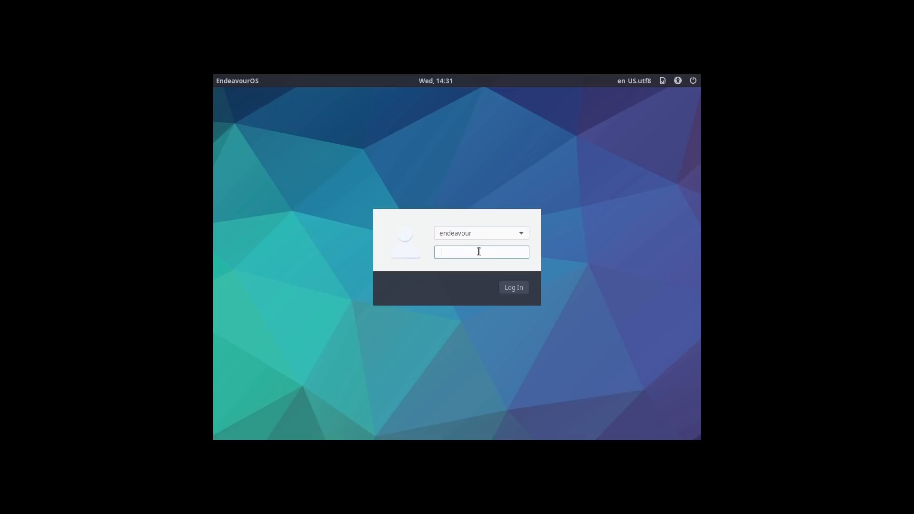
text(**)
key(Return)
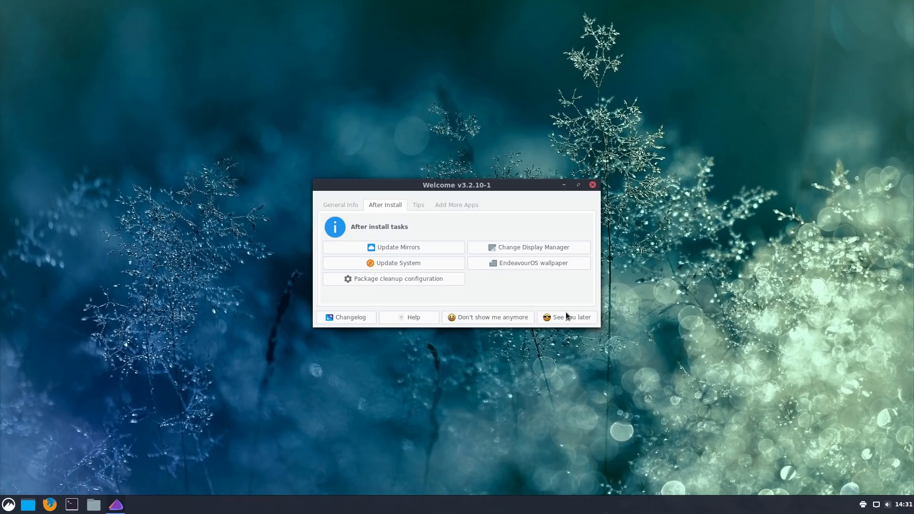
Step: Set the Welcome app not to show anymore, acknowledge the re-enabling instructions and glance through the Graphics applications in the application menu
click(488, 319)
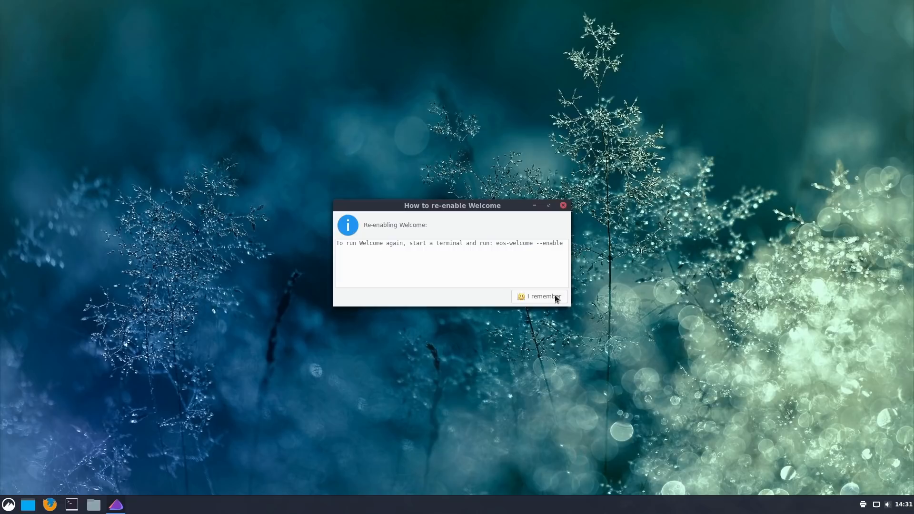
click(555, 297)
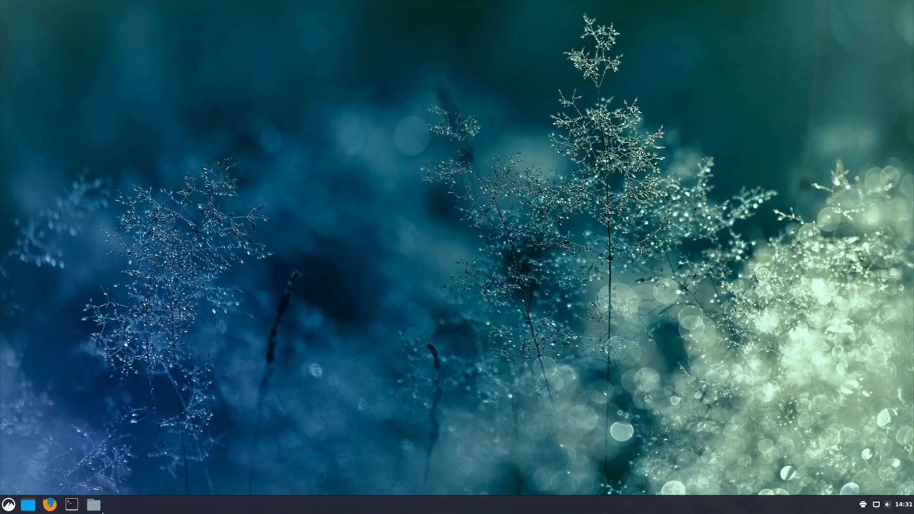
click(9, 504)
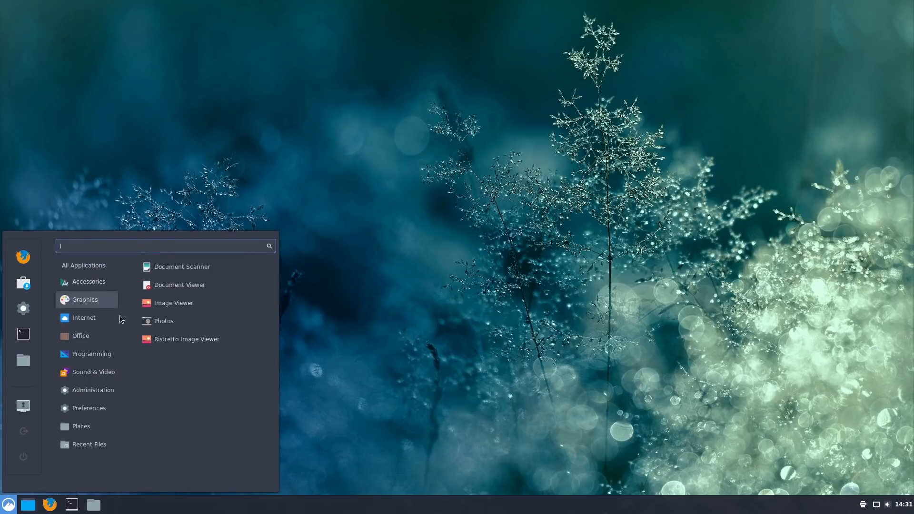
key(Escape)
Step: Open the home folder in the file manager, reposition its window on the desktop and close it
click(93, 504)
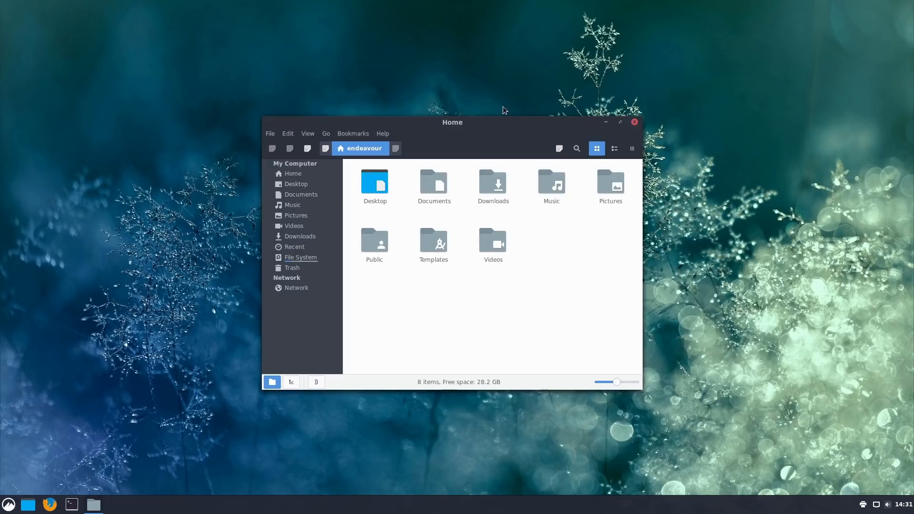
drag(501, 124, 637, 104)
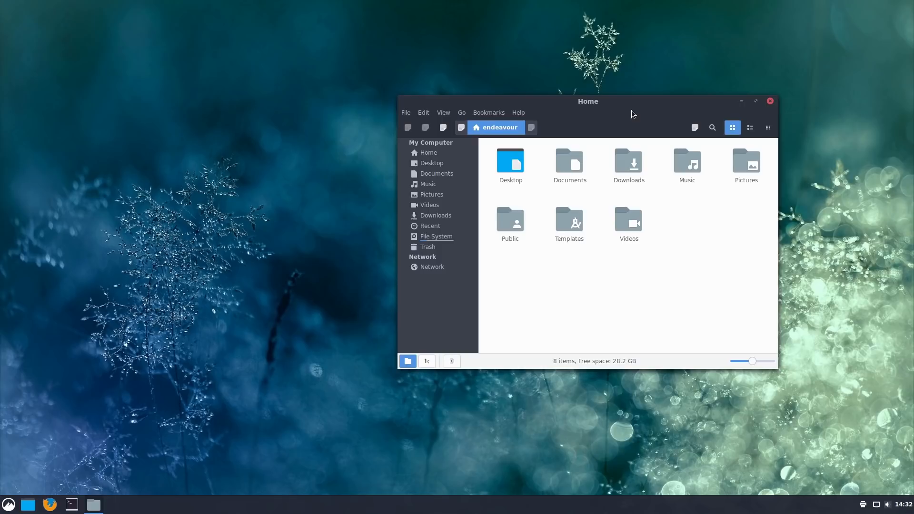
mouse_move(589, 106)
mouse_down()
mouse_move(650, 112)
mouse_move(584, 119)
mouse_move(592, 121)
mouse_up()
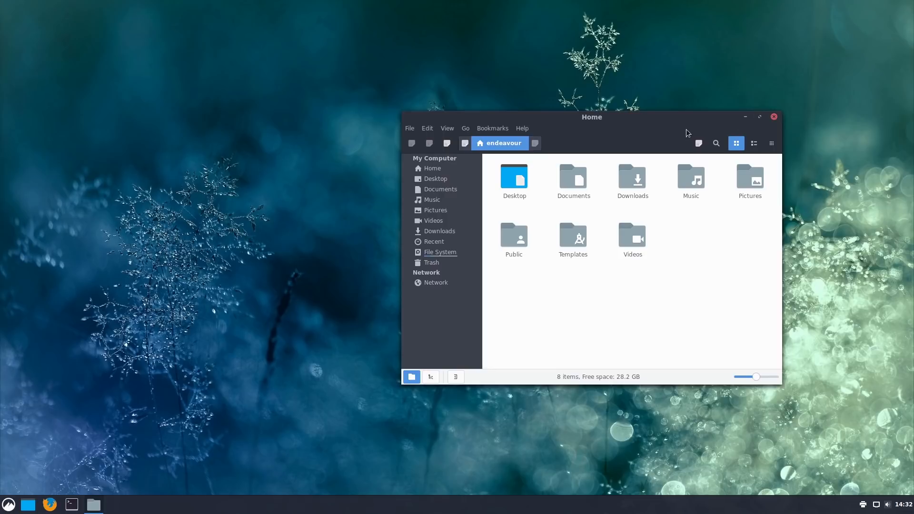
click(774, 117)
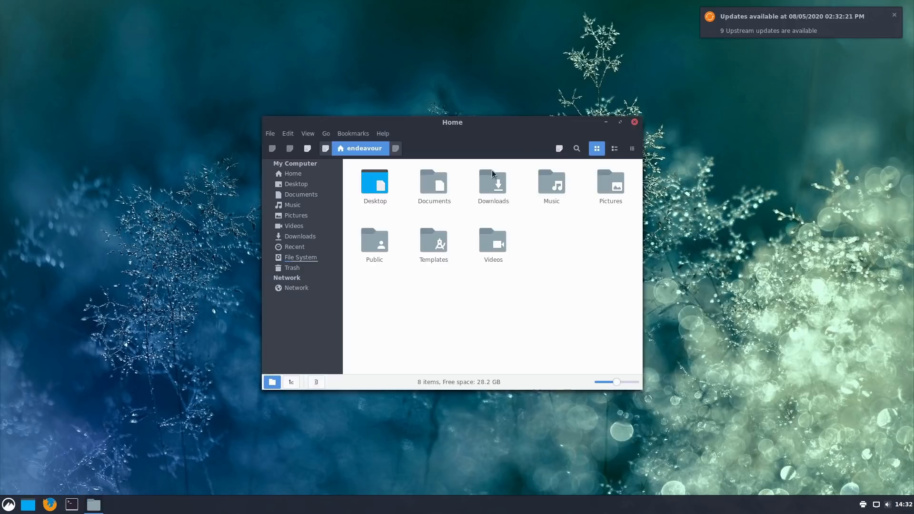
click(634, 122)
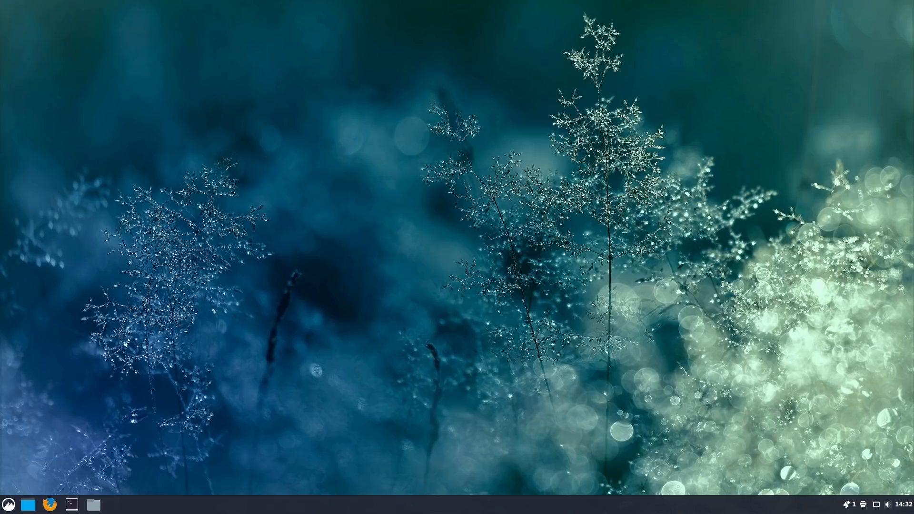
Step: Find the Welcome app by searching the installed applications for "welc", launch it and show its Add More Apps page
click(14, 508)
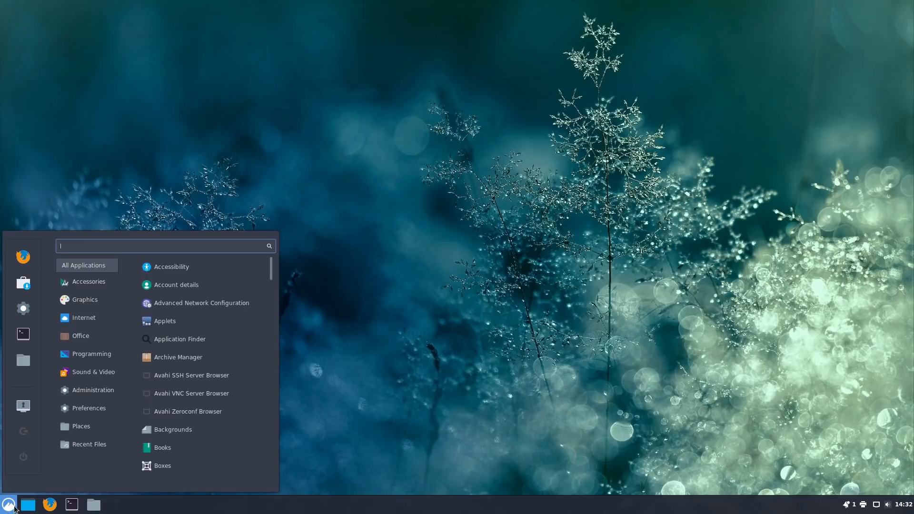
mouse_move(65, 293)
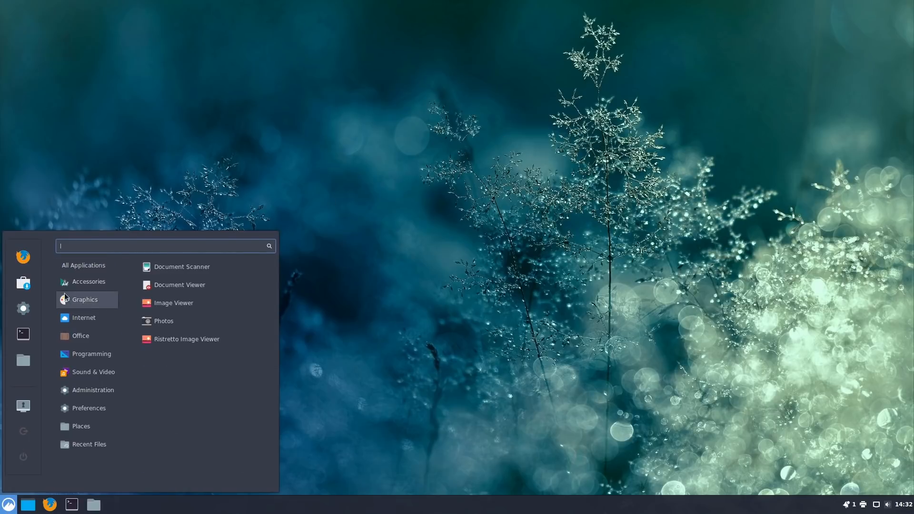
mouse_move(82, 355)
mouse_move(80, 336)
text(welc)
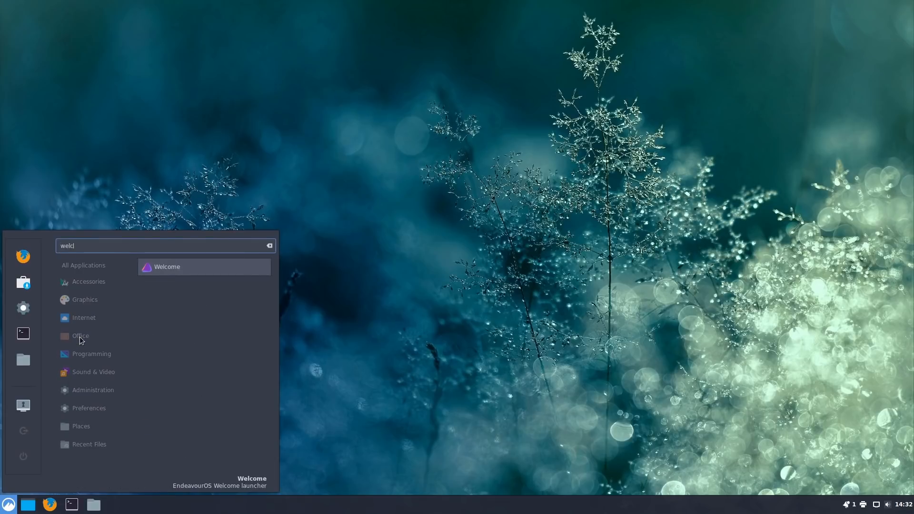
click(174, 269)
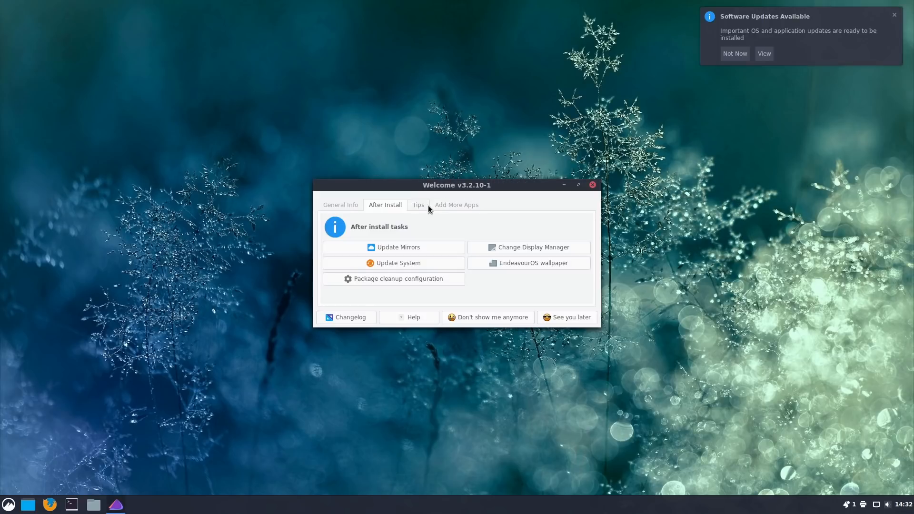
click(443, 205)
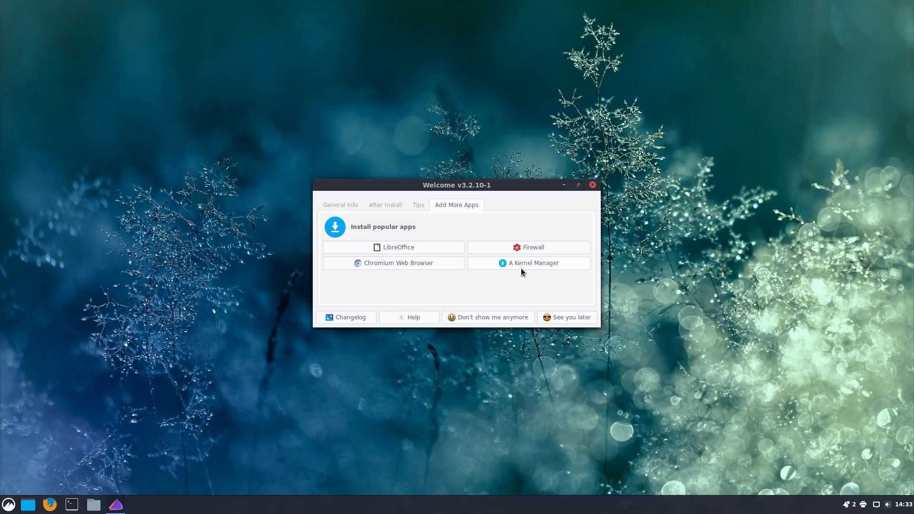
Step: Search the installed applications for "ak" to check for a kernel manager and dismiss the application menu
click(9, 505)
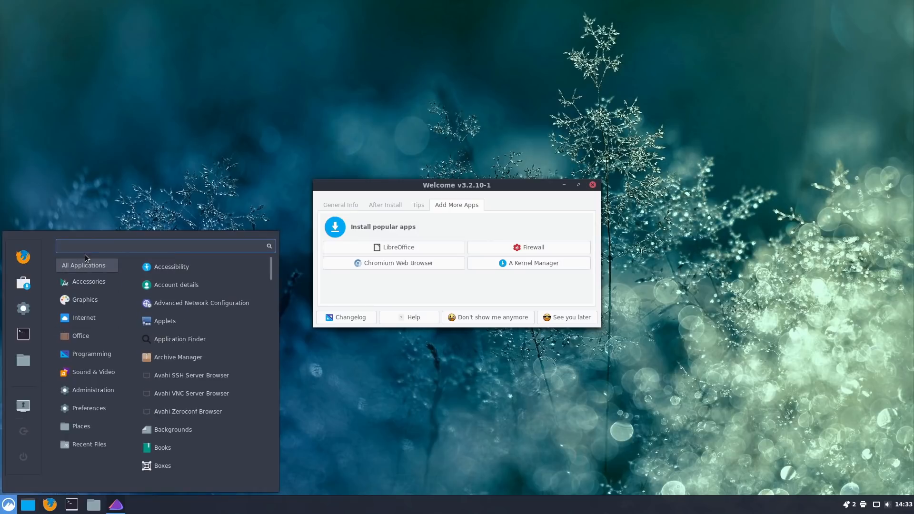
text(ak)
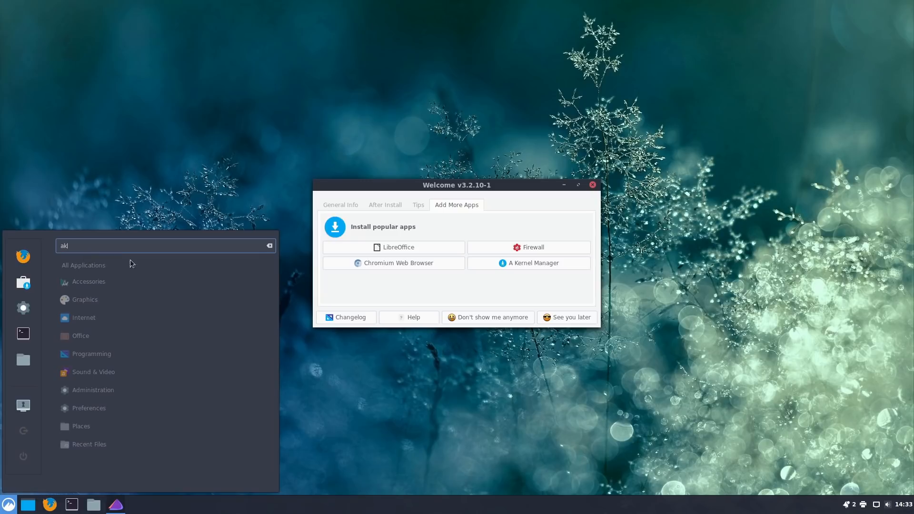
click(565, 279)
Step: Review the Tips and Add More Apps pages of the Welcome app and close it
click(418, 205)
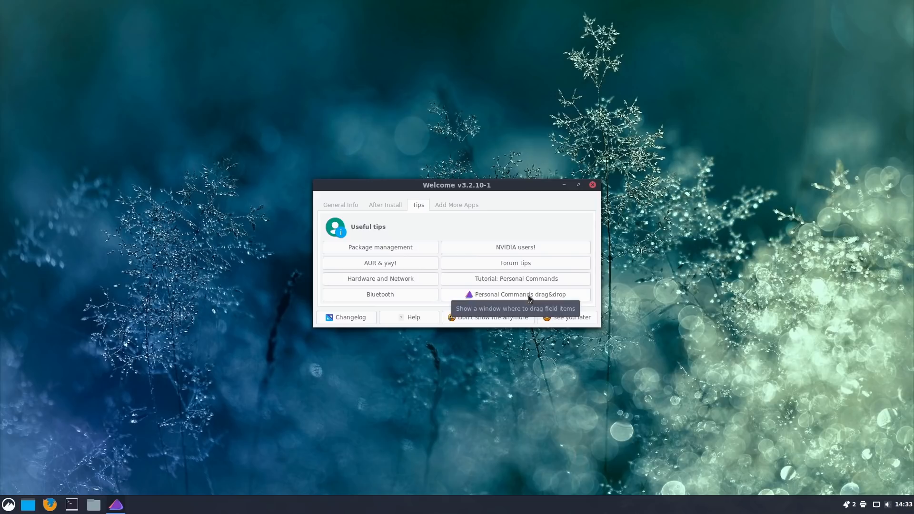
click(462, 206)
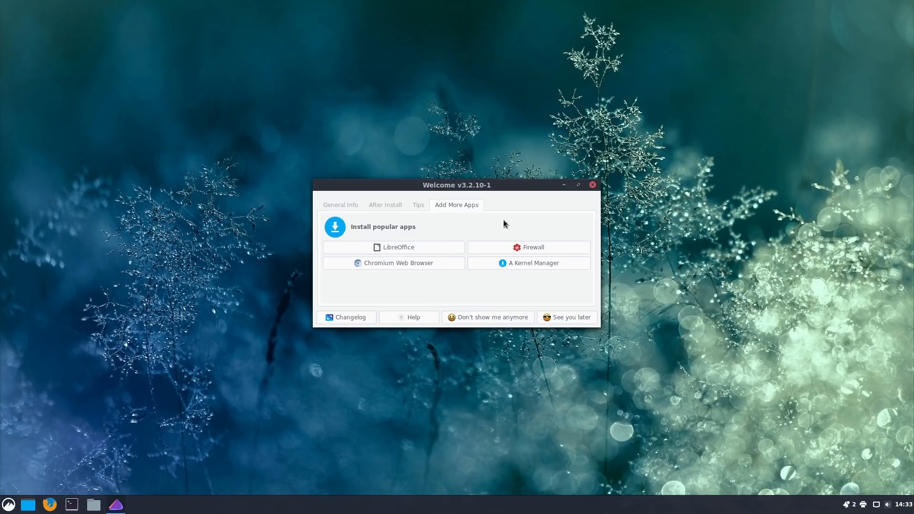
click(593, 185)
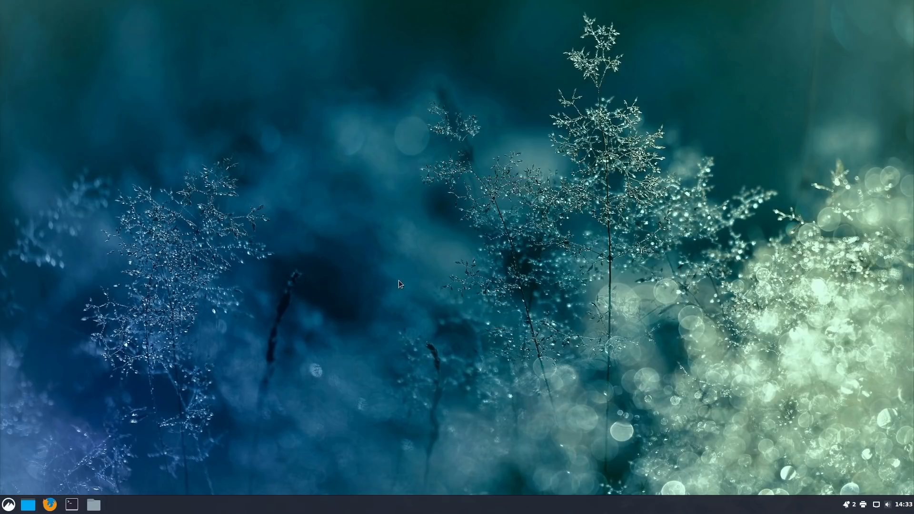
Step: Find the Packages application by searching for "pack", launch it and search it for kdenlive
click(7, 508)
text(pack)
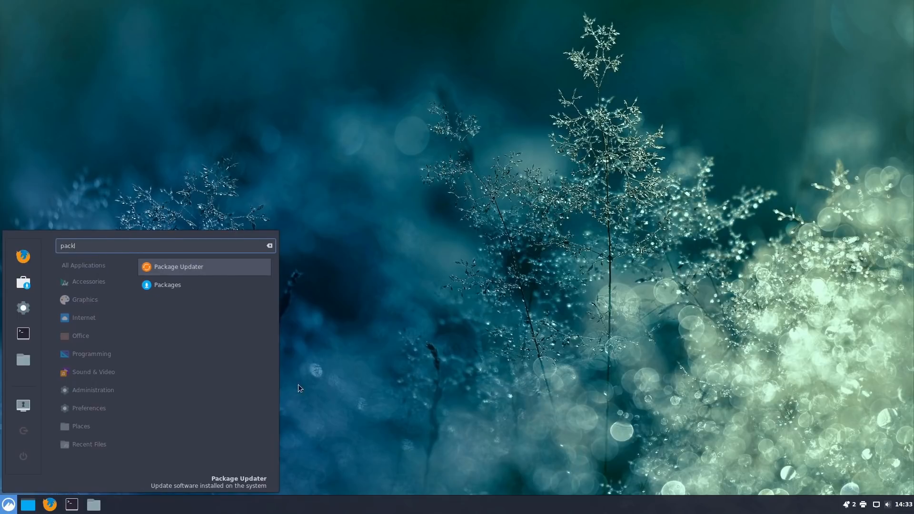
click(160, 286)
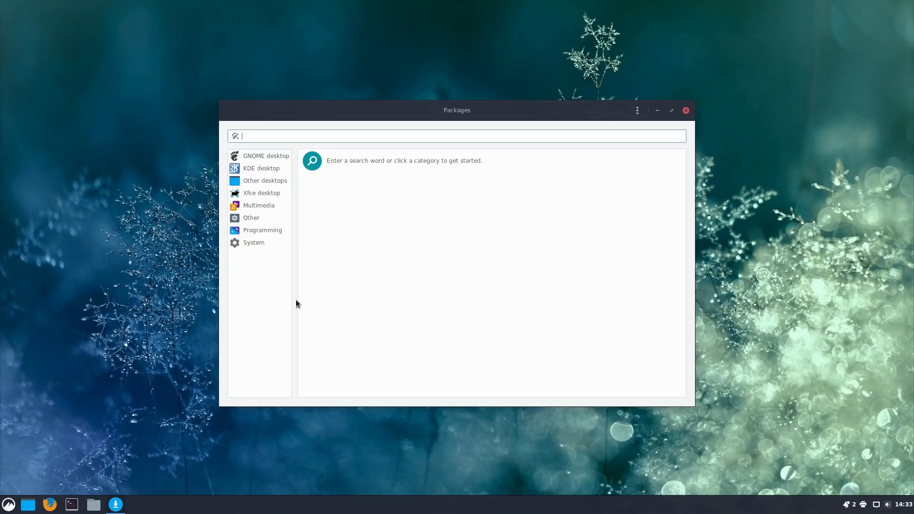
text(kdenlive)
key(Return)
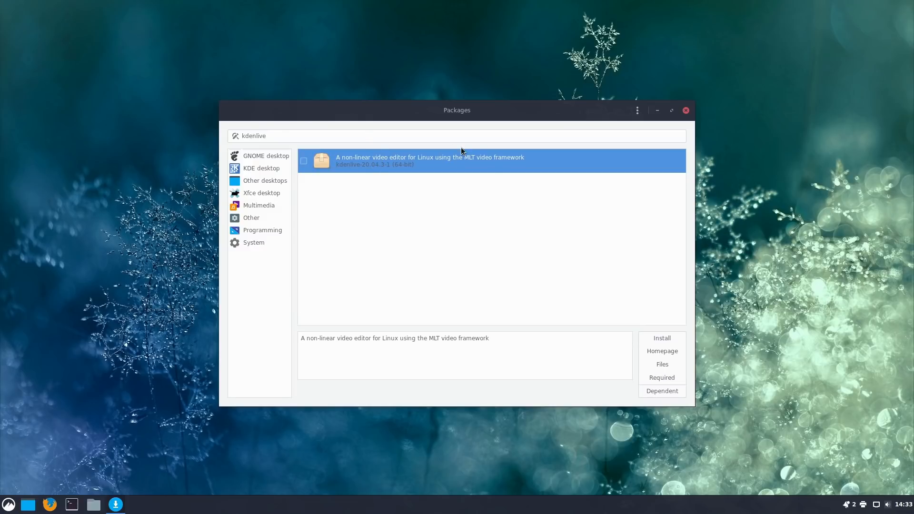
Step: Clear the kdenlive search and close the Packages application
drag(306, 139, 186, 122)
key(BackSpace)
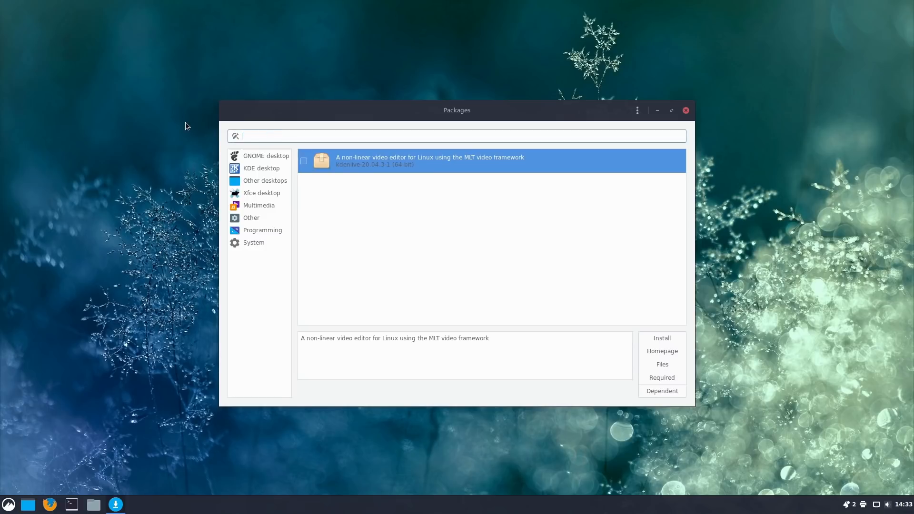
click(686, 111)
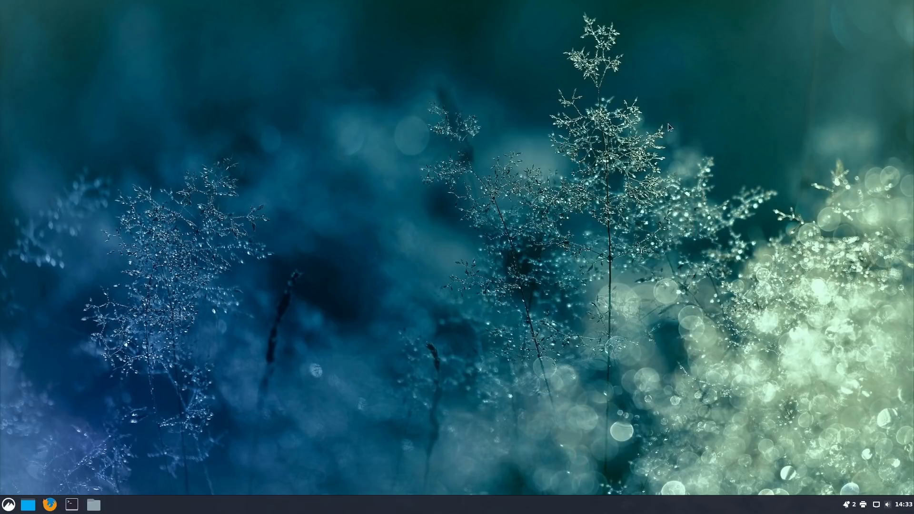
Step: Search the installed applications for "pam" and for "gno", clearing each search term
click(4, 507)
text(paml)
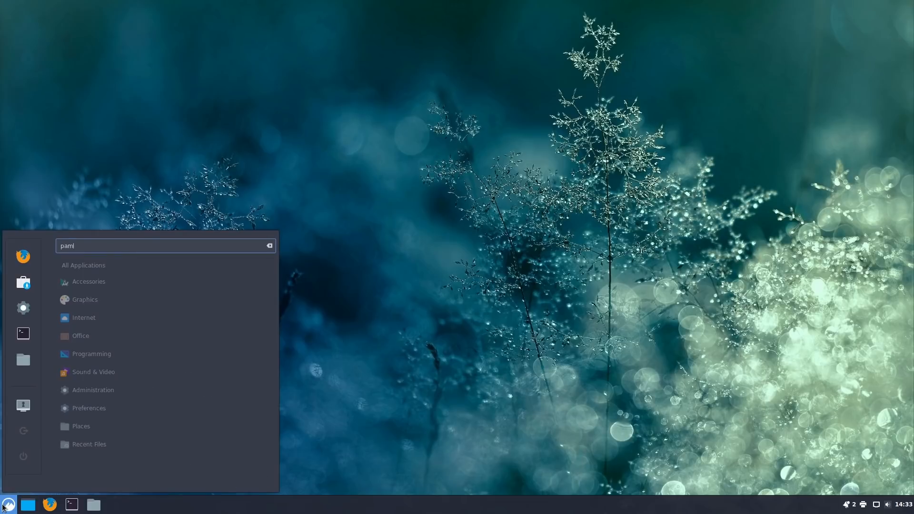
key(BackSpace)
key(BackSpace)
key(BackSpace)
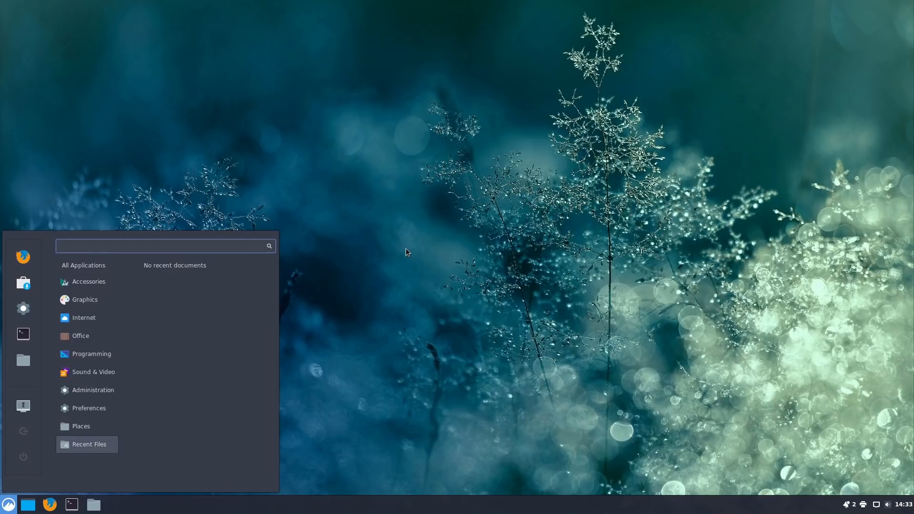
text(gno)
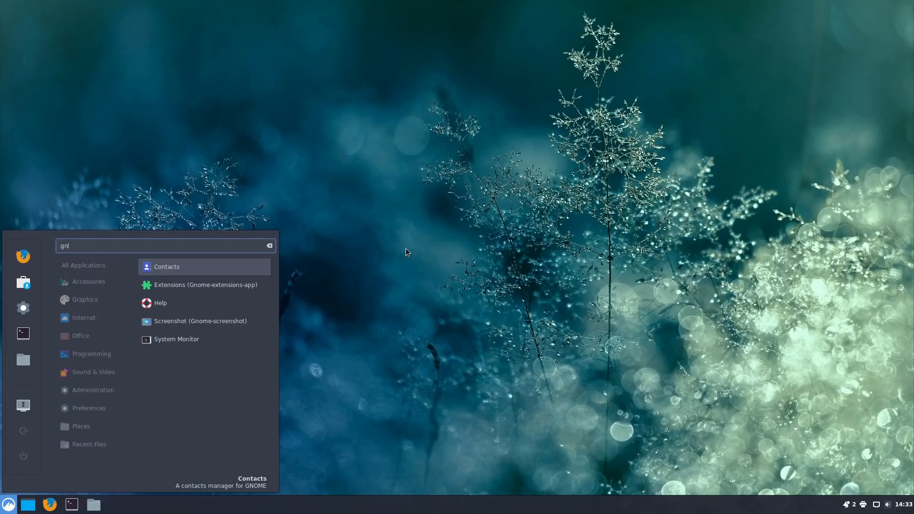
key(BackSpace)
key(BackSpace)
key(BackSpace)
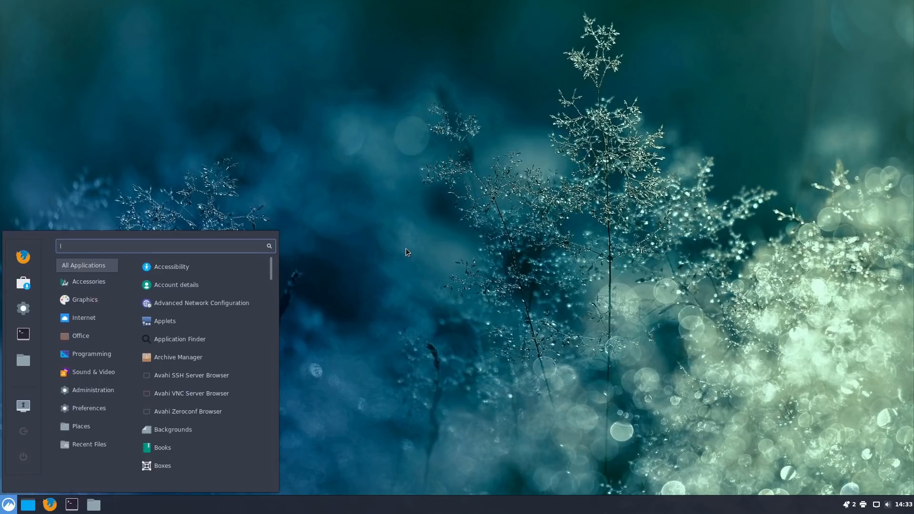
Step: Find and launch Software by searching for "soft", view its Audio & Video category and close it
text(soft)
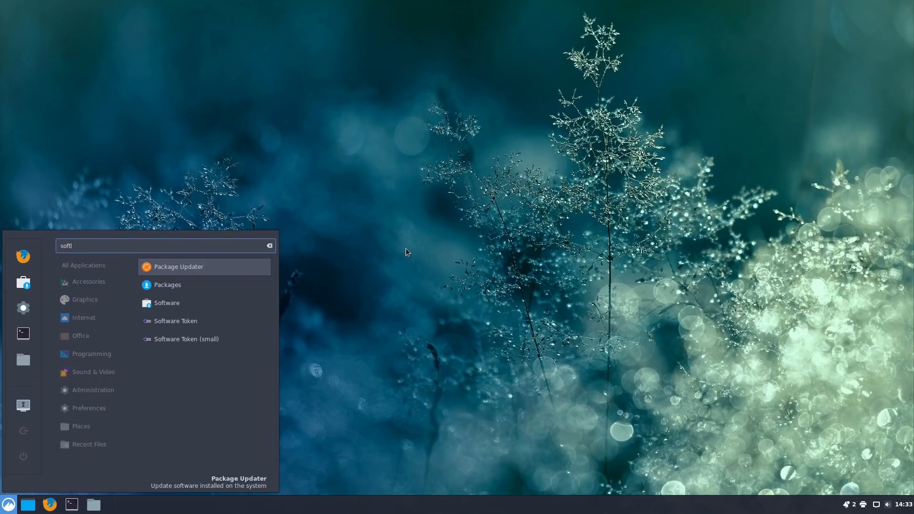
click(207, 304)
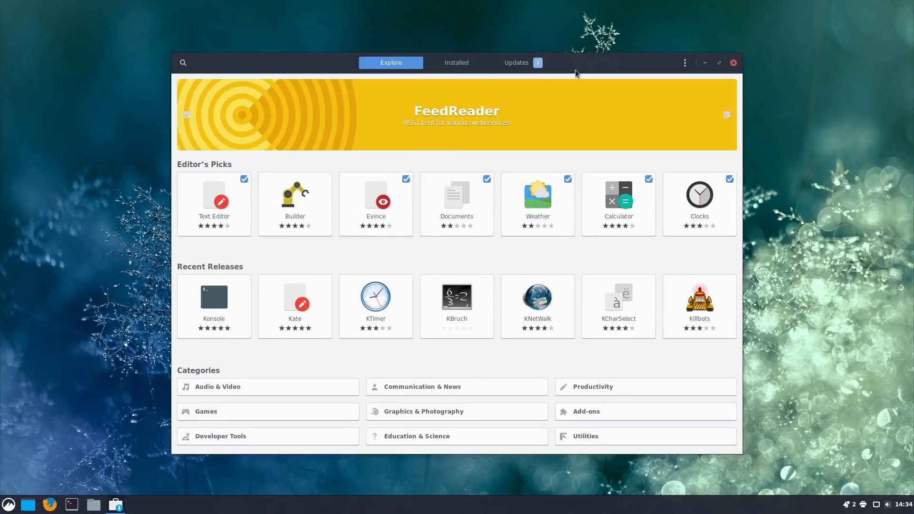
click(292, 389)
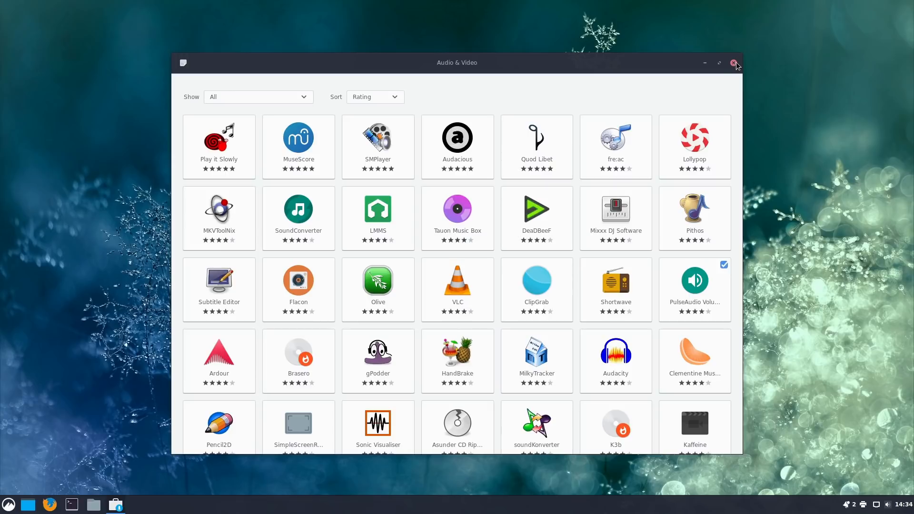
click(735, 63)
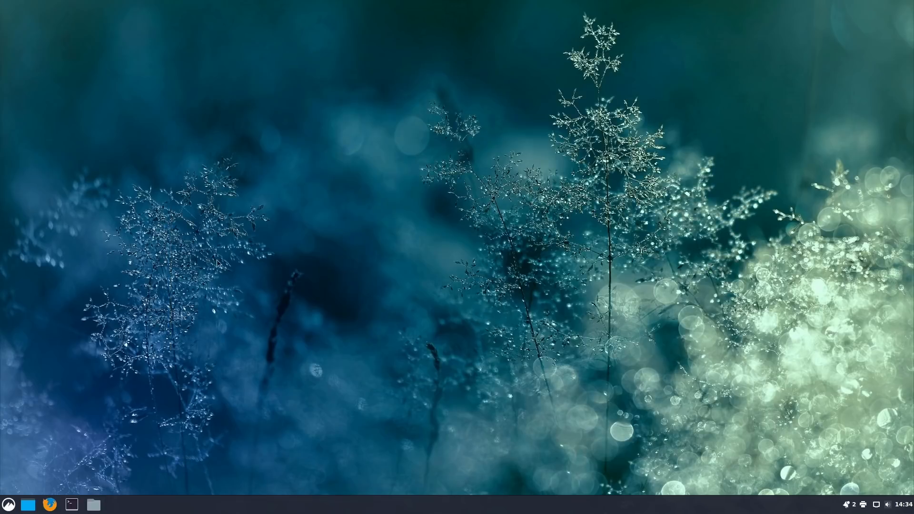
Step: Browse the application menu's categories, including Office and All Applications, and close the menu
click(9, 504)
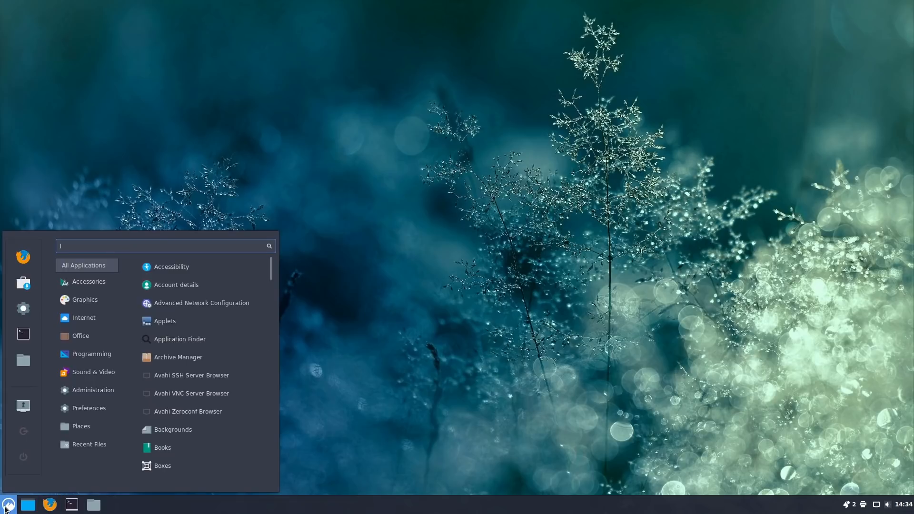
mouse_move(90, 282)
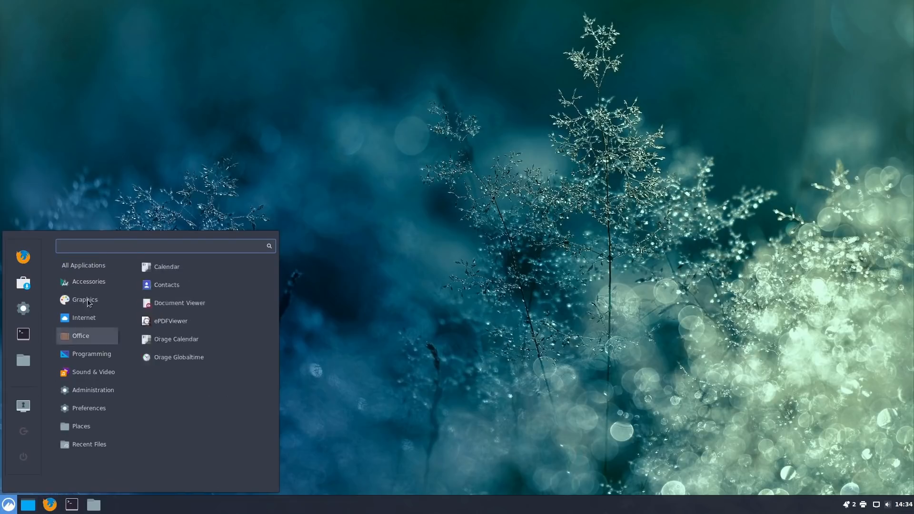
mouse_move(82, 264)
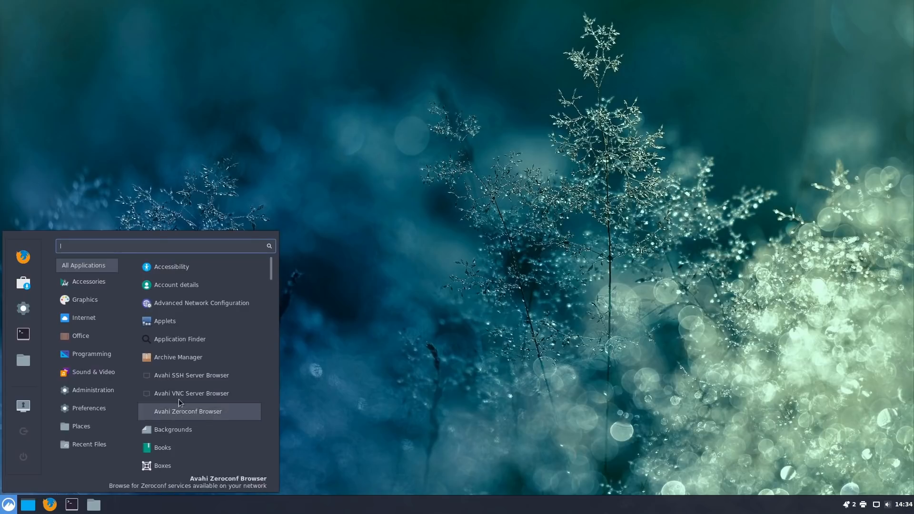
click(498, 290)
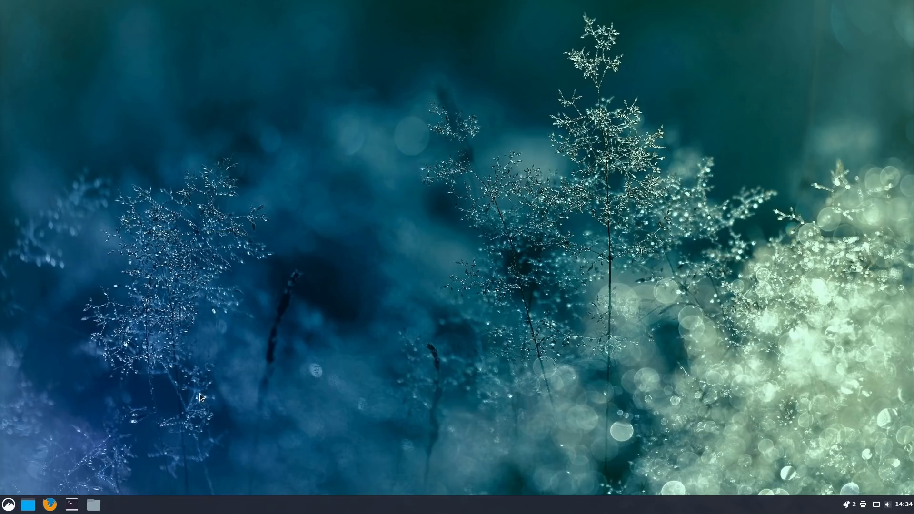